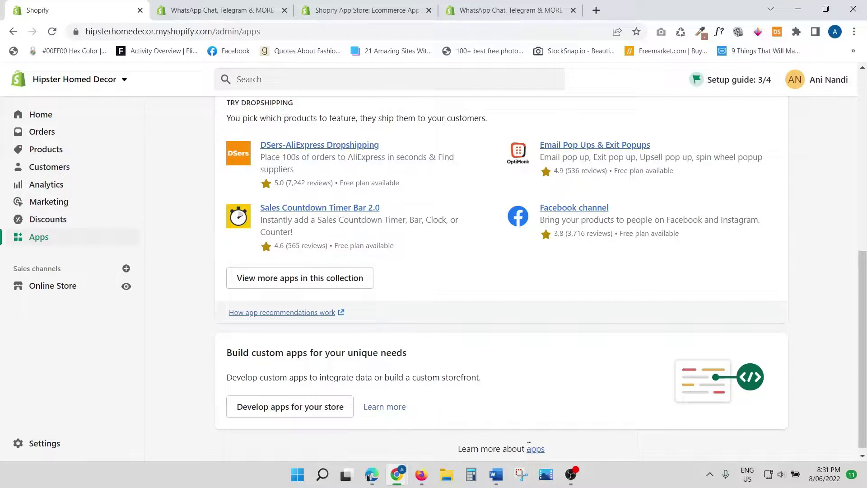
Scroll through the admin Apps page that lists the four installed apps.
{"action": "scroll", "coordinate": [485, 376], "scroll_direction": "up", "scroll_amount": 1}
{"action": "scroll", "coordinate": [482, 373], "scroll_direction": "up", "scroll_amount": 5}
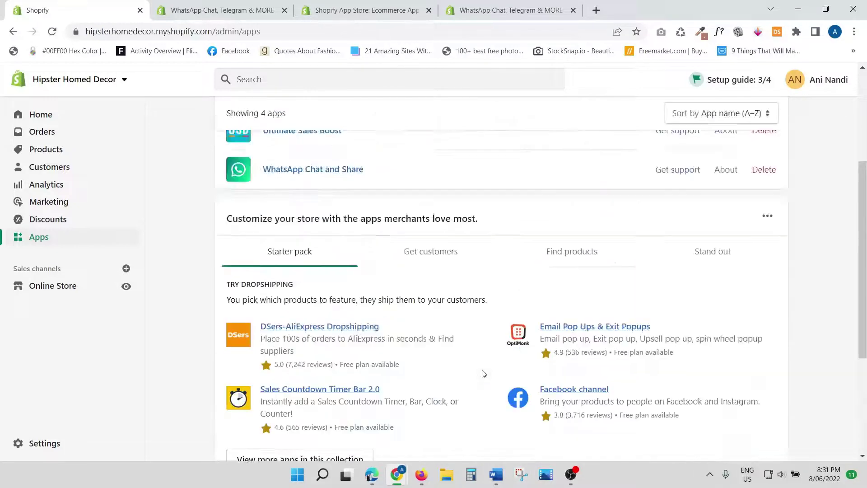
{"action": "scroll", "coordinate": [480, 371], "scroll_direction": "down", "scroll_amount": 3}
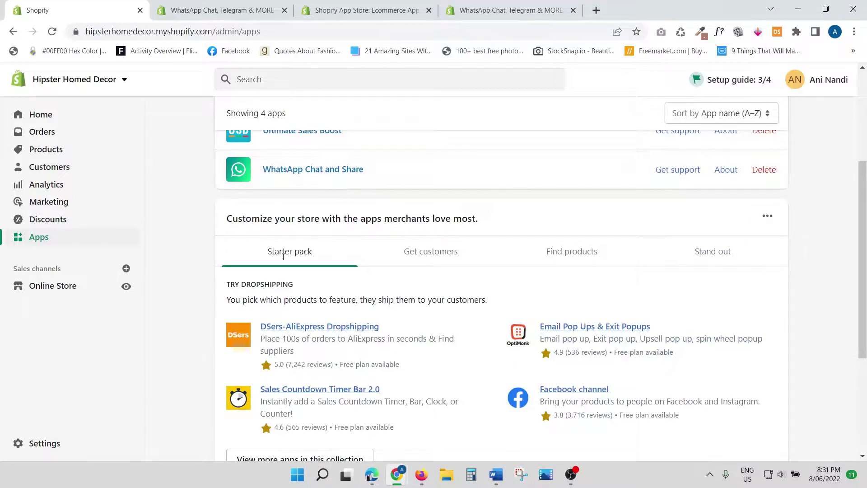
{"action": "scroll", "coordinate": [573, 226], "scroll_direction": "up", "scroll_amount": 4}
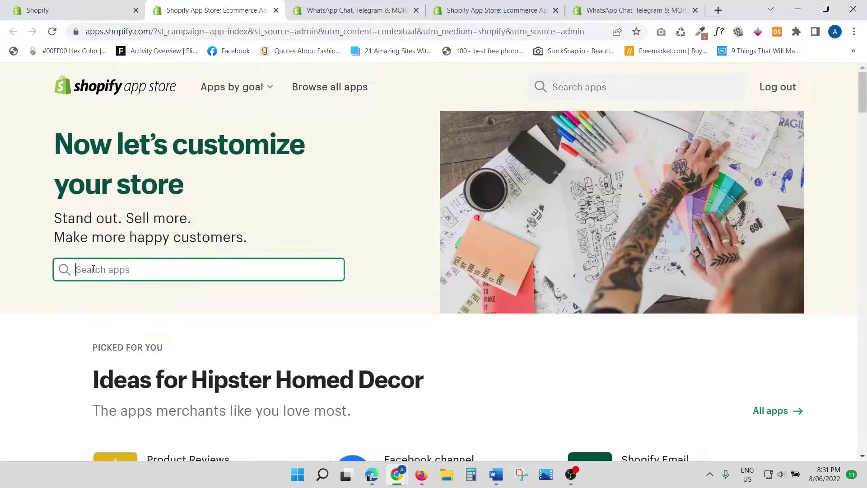
Find the WhatsApp Chat, Telegram & MORE listing, close the duplicate tab, and return to Apps.
{"action": "type", "text": "WhatsApp Chat, Telegram & MORE"}
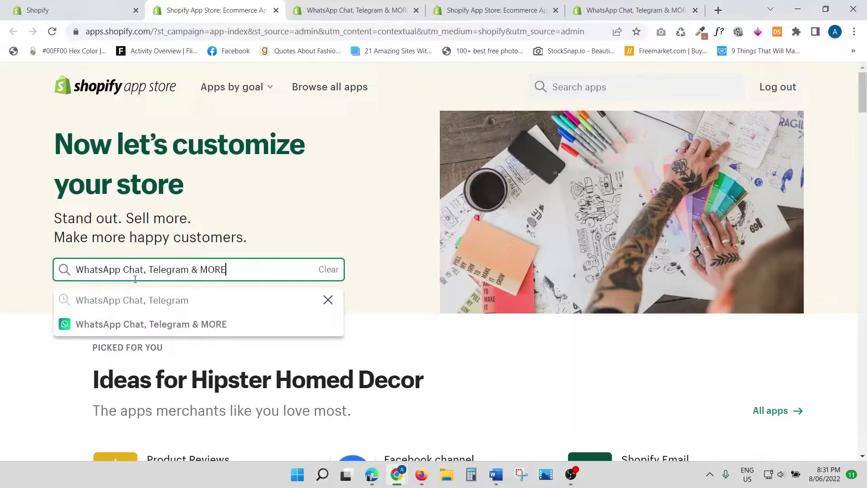
{"action": "left_click", "coordinate": [129, 331]}
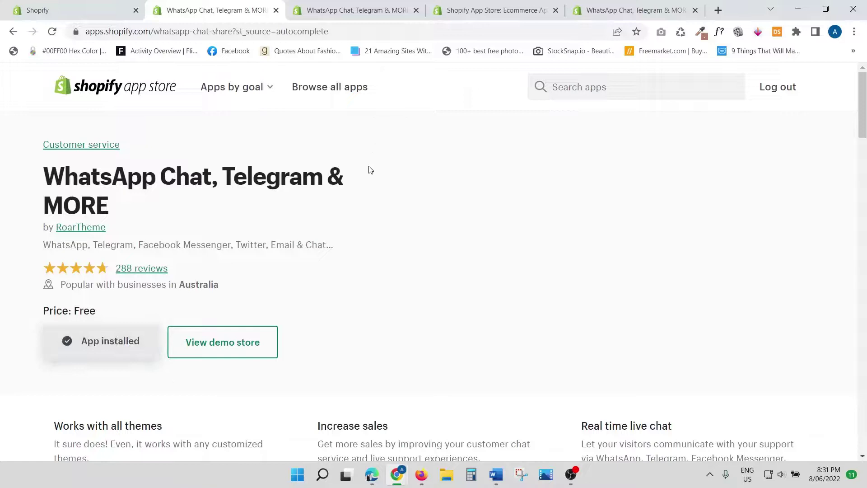
{"action": "left_click", "coordinate": [339, 2]}
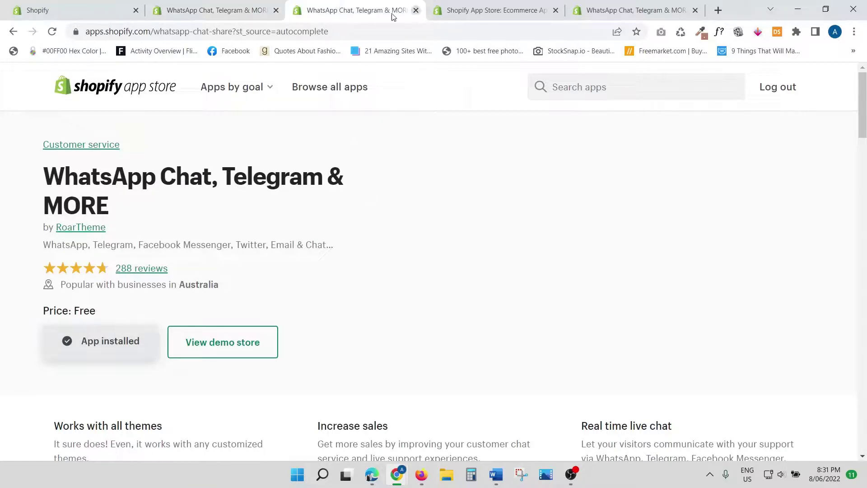
{"action": "left_click", "coordinate": [416, 10]}
{"action": "left_click", "coordinate": [97, 10]}
{"action": "scroll", "coordinate": [352, 167], "scroll_direction": "down", "scroll_amount": 3}
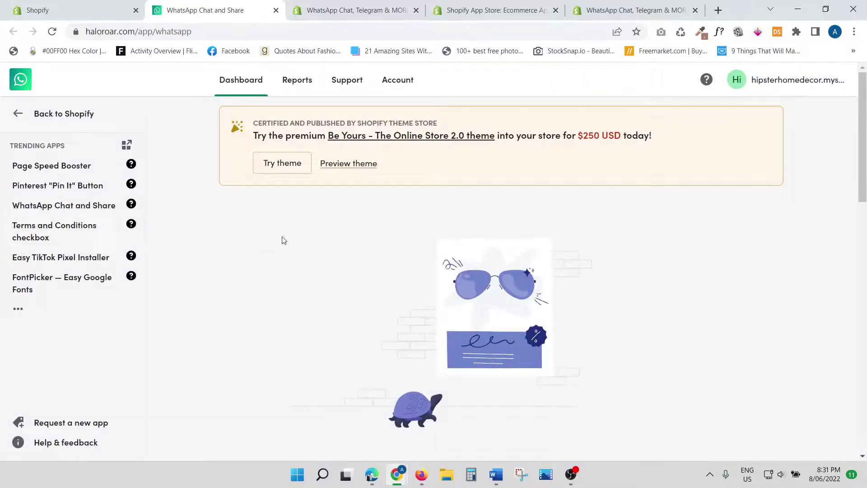
Open the WhatsApp Chat and Share widget editor from the Dashboard's Customize app button.
{"action": "scroll", "coordinate": [296, 229], "scroll_direction": "down", "scroll_amount": 5}
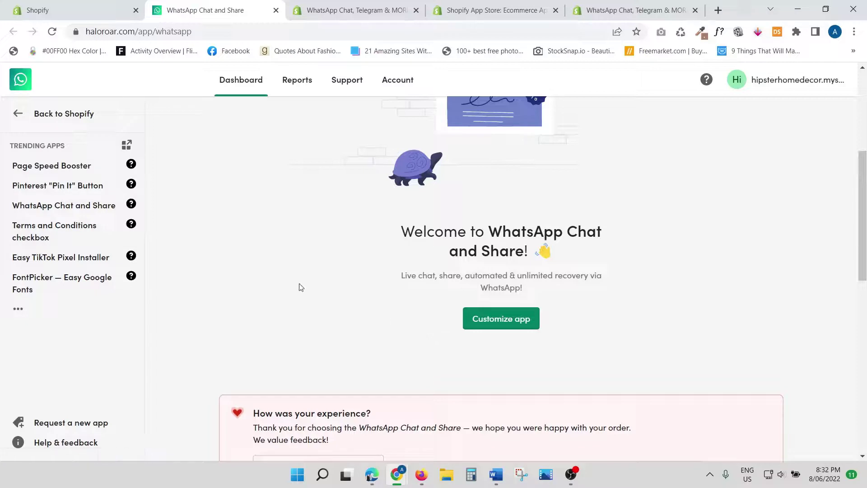
{"action": "left_click", "coordinate": [502, 318]}
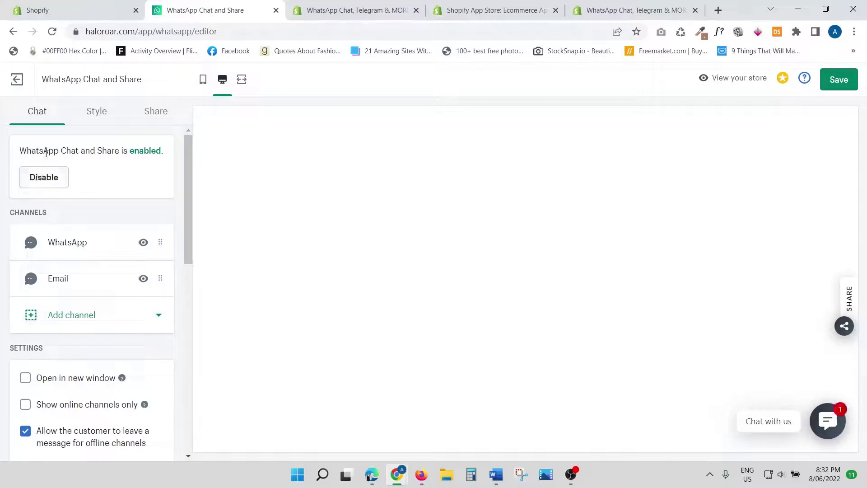
{"action": "left_click_drag", "start_coordinate": [16, 151], "coordinate": [169, 154]}
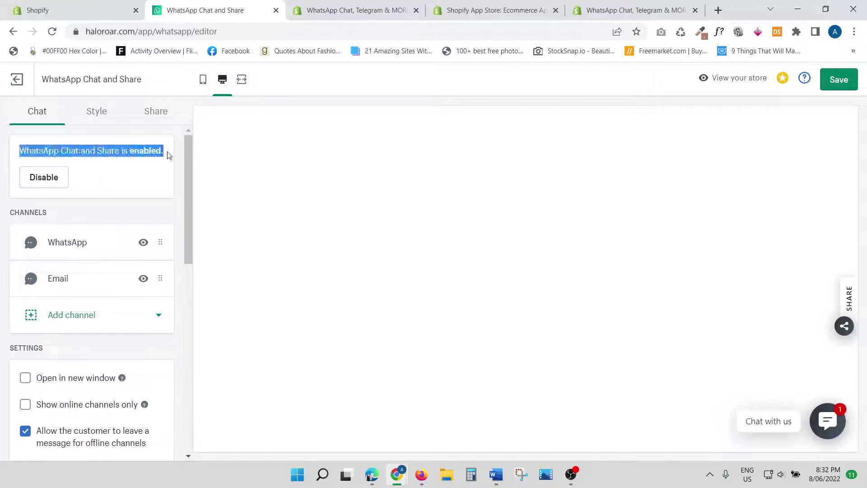
{"action": "left_click", "coordinate": [41, 189]}
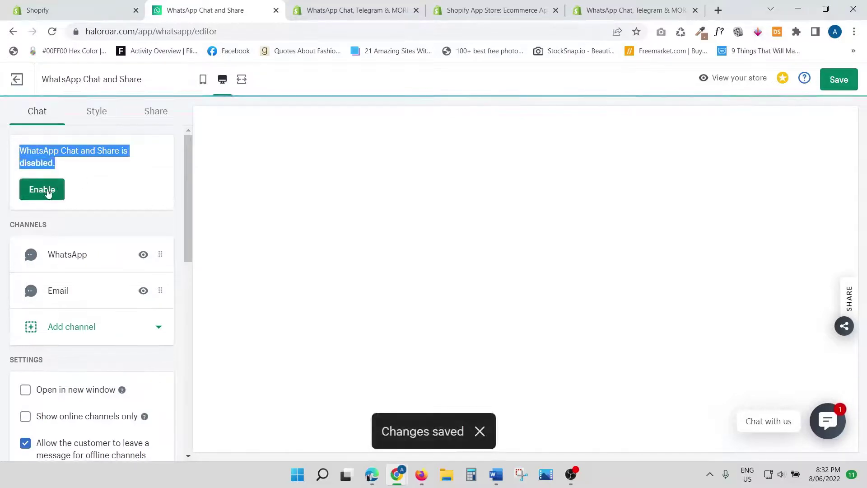
{"action": "left_click", "coordinate": [55, 195]}
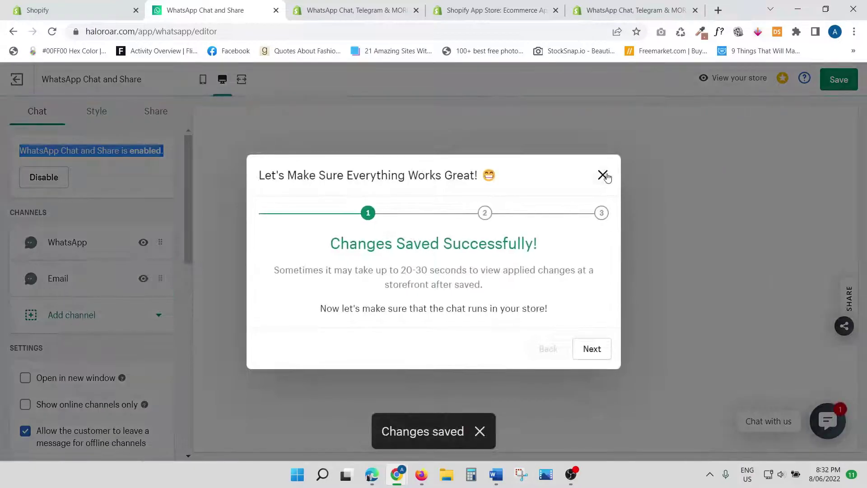
{"action": "left_click", "coordinate": [603, 175]}
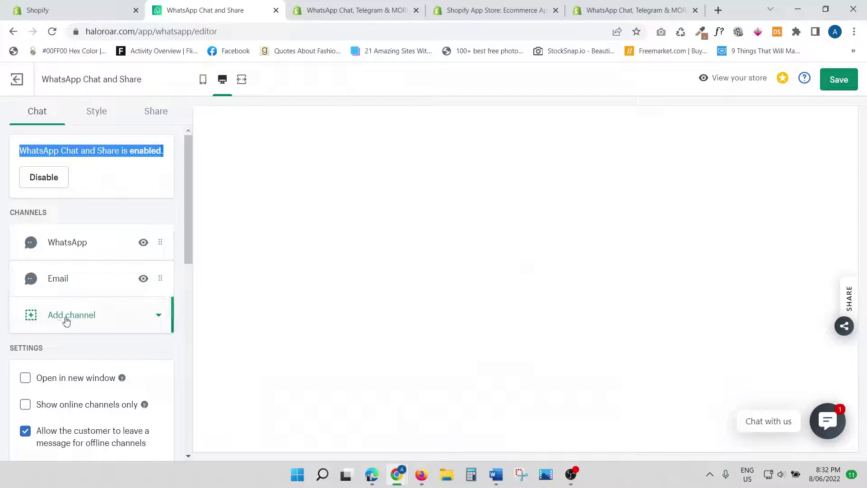
{"action": "left_click_drag", "start_coordinate": [184, 215], "coordinate": [190, 234]}
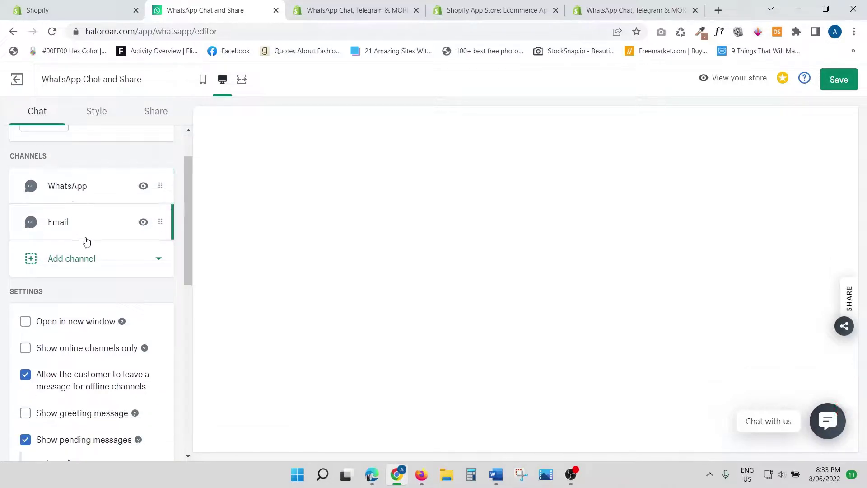
{"action": "left_click", "coordinate": [31, 268]}
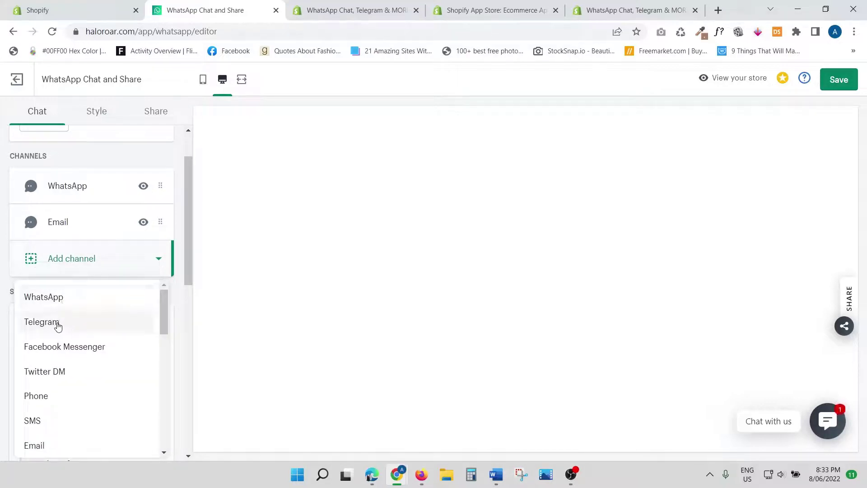
{"action": "left_click_drag", "start_coordinate": [161, 319], "coordinate": [181, 449]}
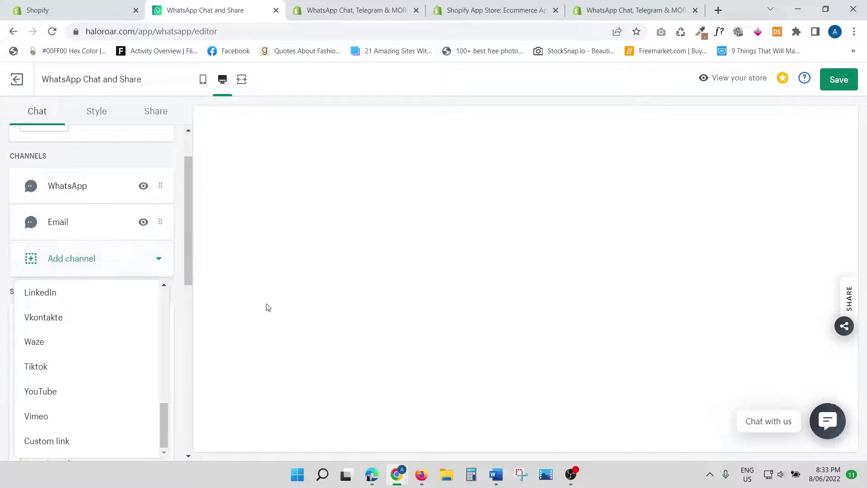
{"action": "left_click", "coordinate": [125, 155]}
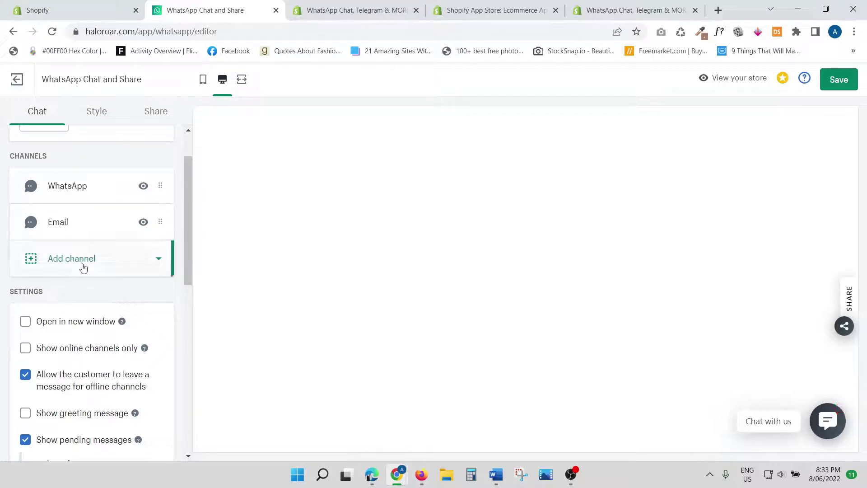
Open the WhatsApp channel settings and review its phone number and Support label.
{"action": "left_click", "coordinate": [71, 189]}
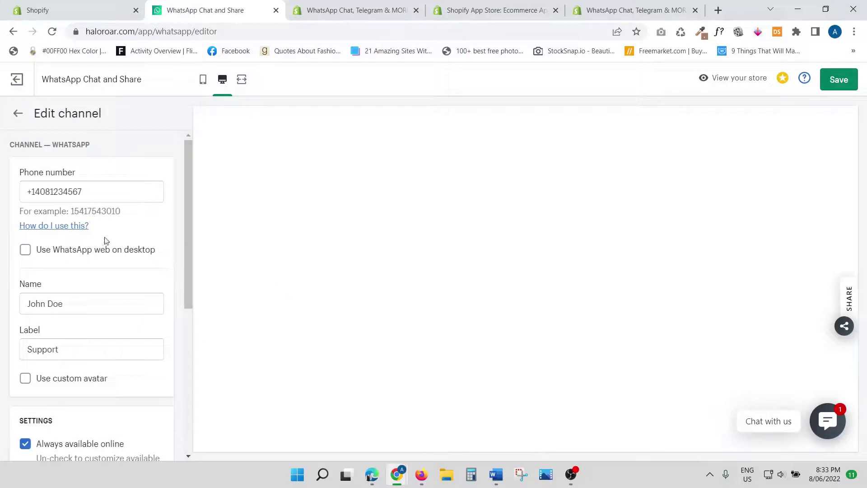
{"action": "mouse_move", "coordinate": [84, 227]}
{"action": "left_click_drag", "start_coordinate": [92, 190], "coordinate": [2, 190]}
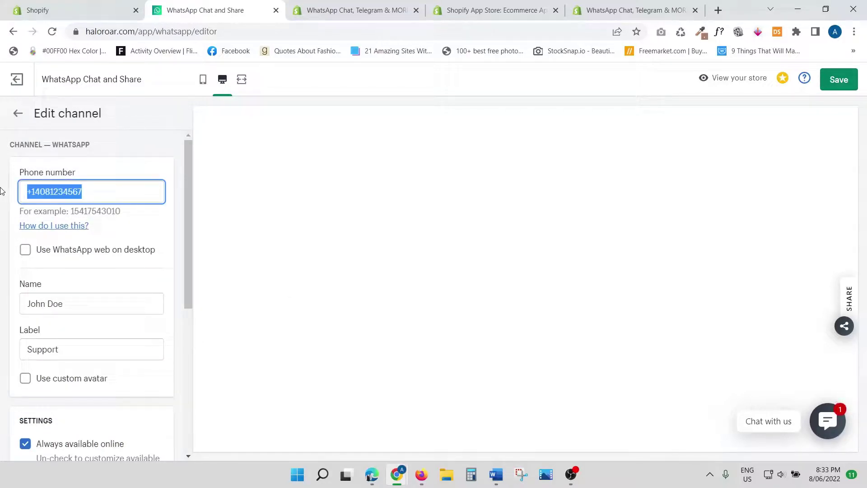
{"action": "left_click_drag", "start_coordinate": [190, 248], "coordinate": [188, 283]}
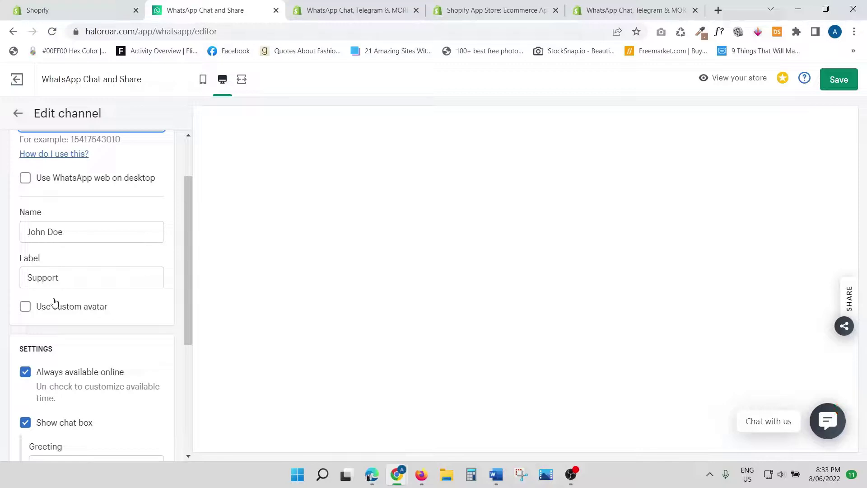
{"action": "scroll", "coordinate": [53, 301], "scroll_direction": "down", "scroll_amount": 1}
{"action": "double_click", "coordinate": [66, 214]}
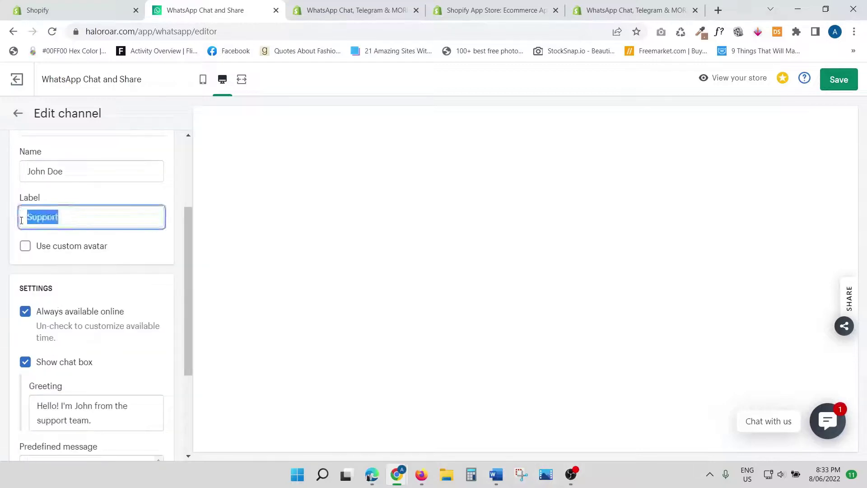
{"action": "left_click_drag", "start_coordinate": [191, 256], "coordinate": [181, 266]}
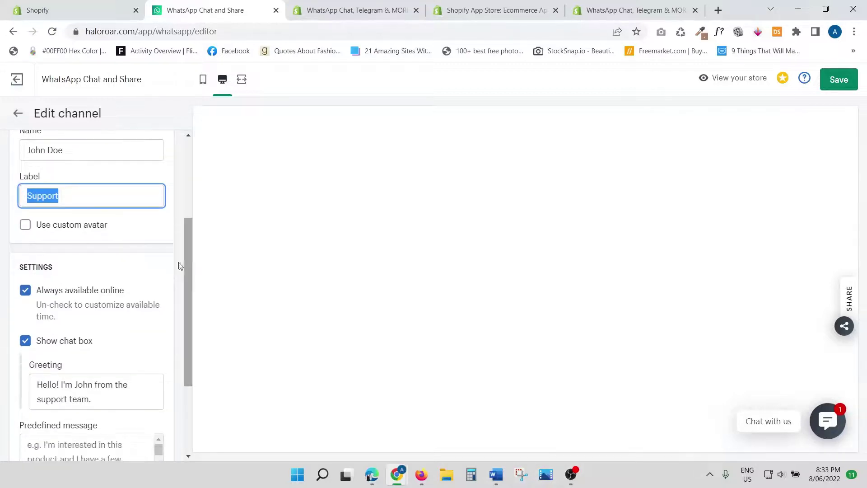
Toggle Use custom avatar on and back off, then select the greeting text.
{"action": "left_click", "coordinate": [25, 224]}
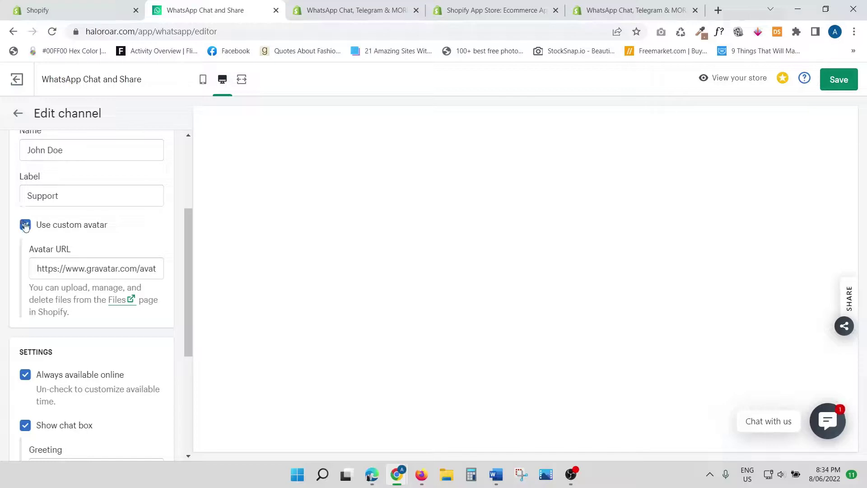
{"action": "left_click", "coordinate": [25, 225]}
{"action": "scroll", "coordinate": [77, 301], "scroll_direction": "down", "scroll_amount": 1}
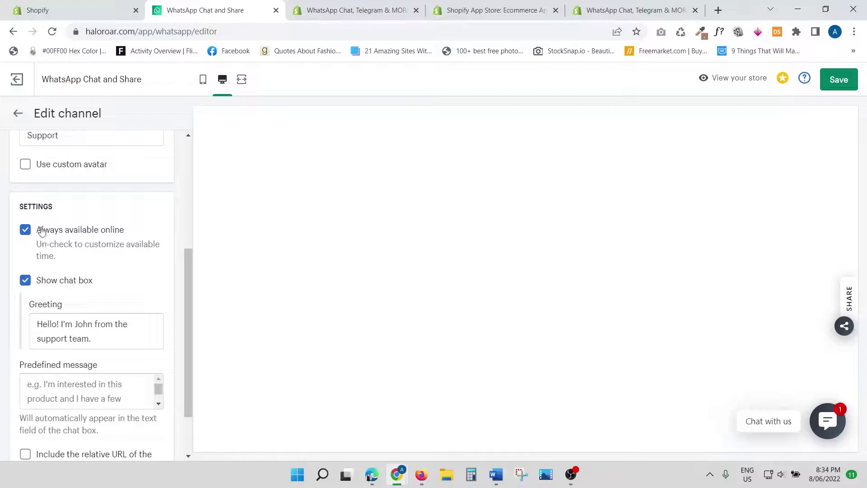
{"action": "scroll", "coordinate": [91, 303], "scroll_direction": "down", "scroll_amount": 2}
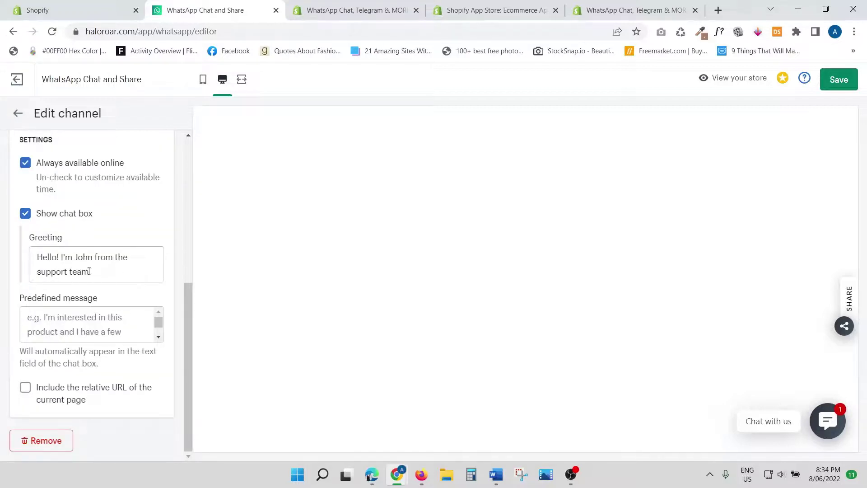
{"action": "left_click_drag", "start_coordinate": [97, 275], "coordinate": [14, 259]}
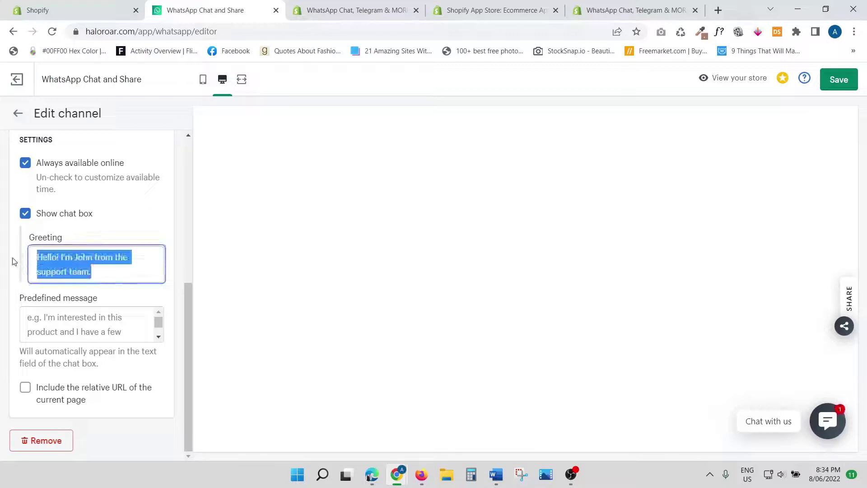
{"action": "left_click", "coordinate": [71, 260]}
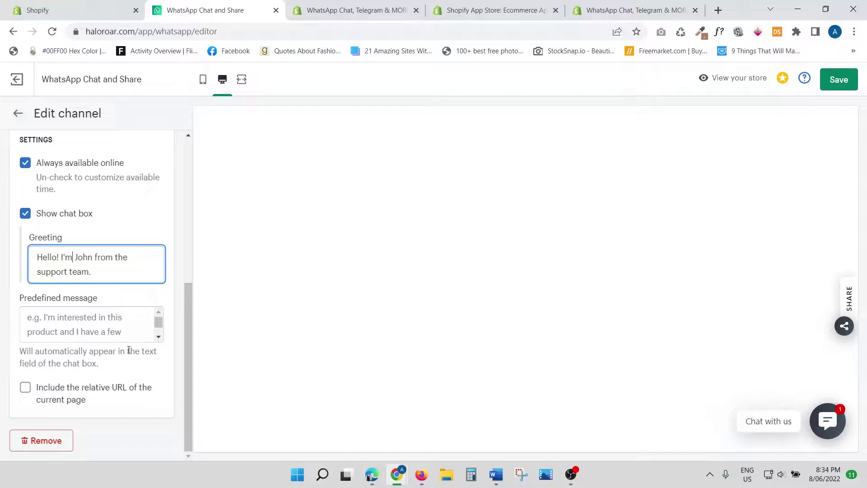
{"action": "scroll", "coordinate": [145, 324], "scroll_direction": "up", "scroll_amount": 6}
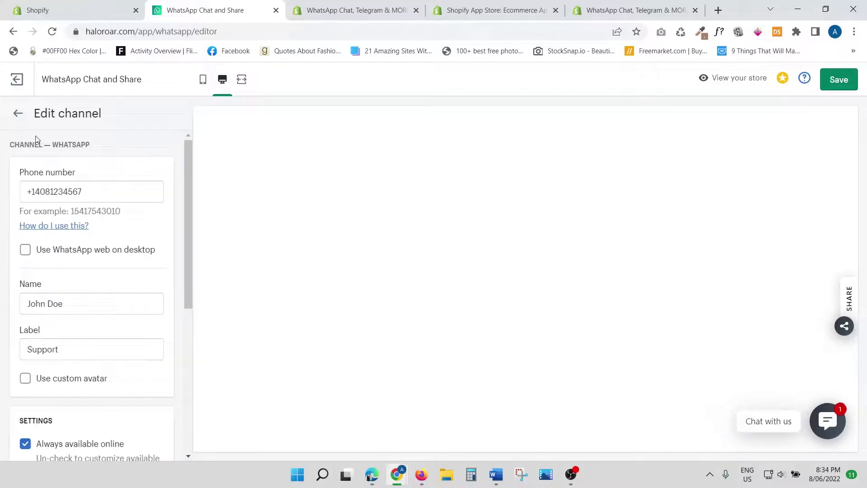
Review the Email channel's settings without changes and return to the channel list.
{"action": "left_click", "coordinate": [17, 113]}
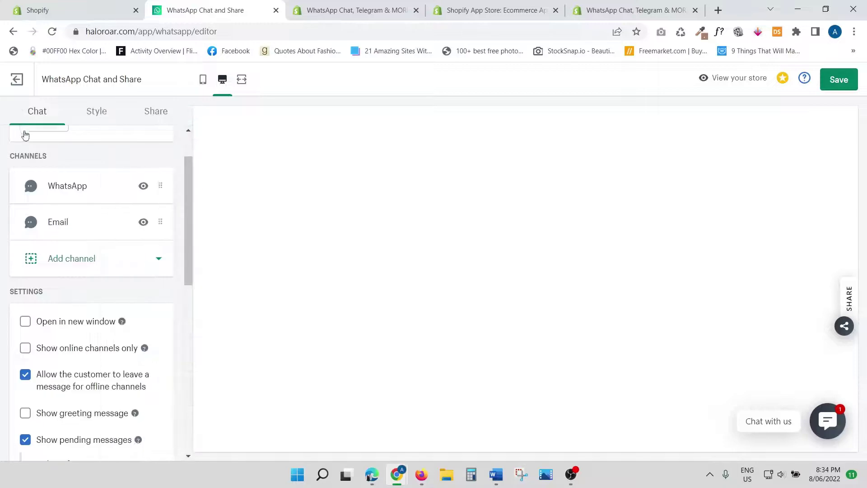
{"action": "left_click", "coordinate": [66, 229]}
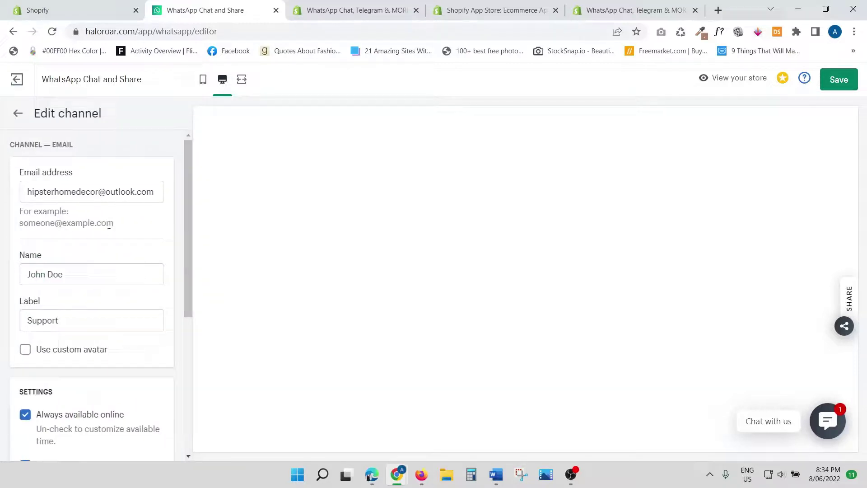
{"action": "scroll", "coordinate": [109, 225], "scroll_direction": "down", "scroll_amount": 3}
{"action": "scroll", "coordinate": [108, 224], "scroll_direction": "up", "scroll_amount": 3}
{"action": "left_click_drag", "start_coordinate": [26, 192], "coordinate": [176, 197]}
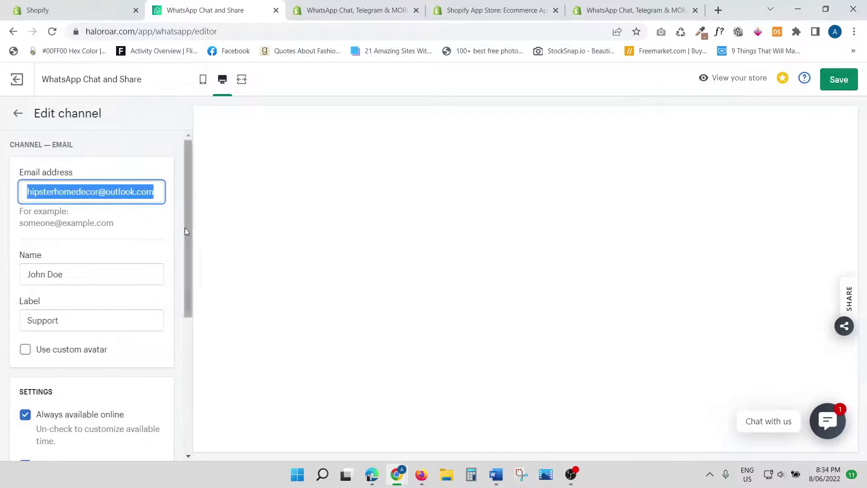
{"action": "left_click_drag", "start_coordinate": [185, 227], "coordinate": [187, 249]}
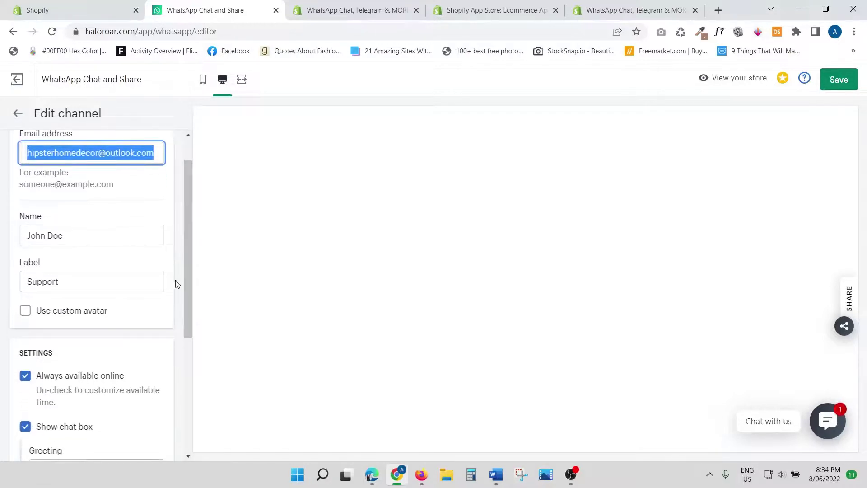
{"action": "left_click_drag", "start_coordinate": [187, 286], "coordinate": [184, 224]}
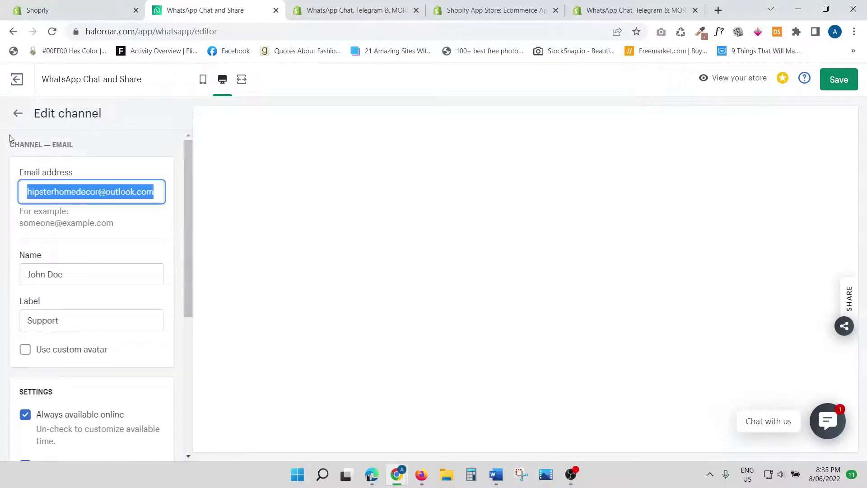
{"action": "left_click", "coordinate": [19, 115]}
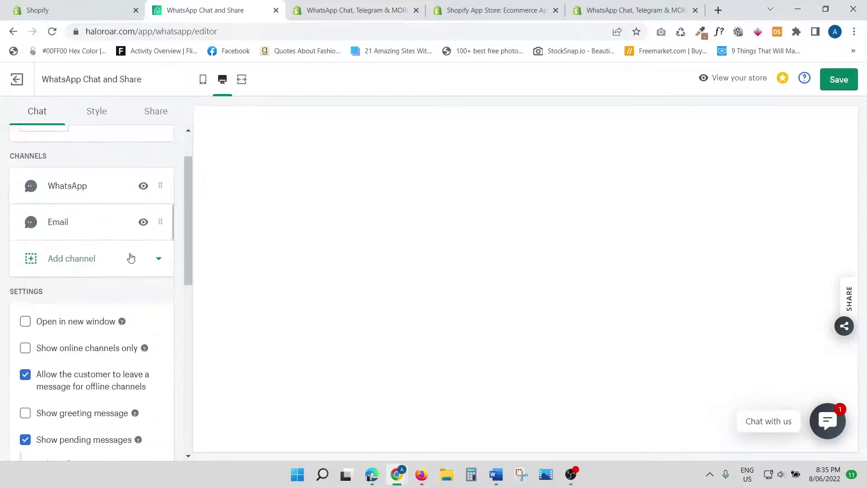
{"action": "left_click", "coordinate": [33, 267]}
{"action": "scroll", "coordinate": [61, 315], "scroll_direction": "down", "scroll_amount": 8}
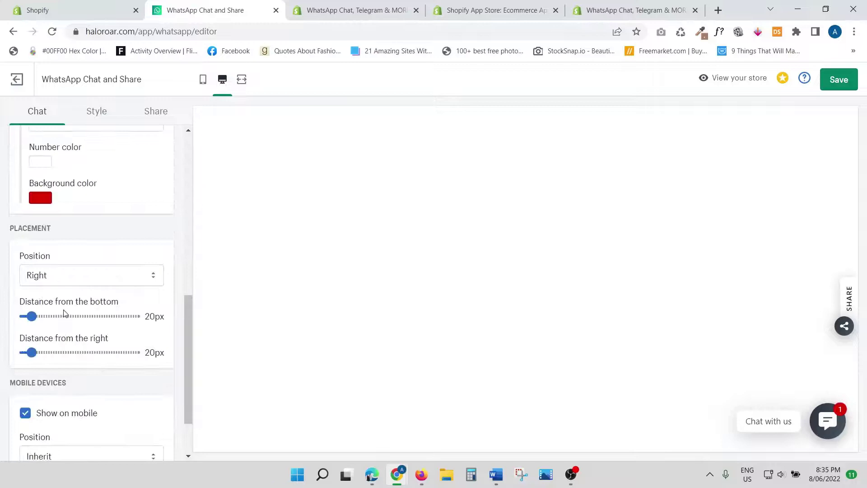
{"action": "scroll", "coordinate": [64, 311], "scroll_direction": "up", "scroll_amount": 7}
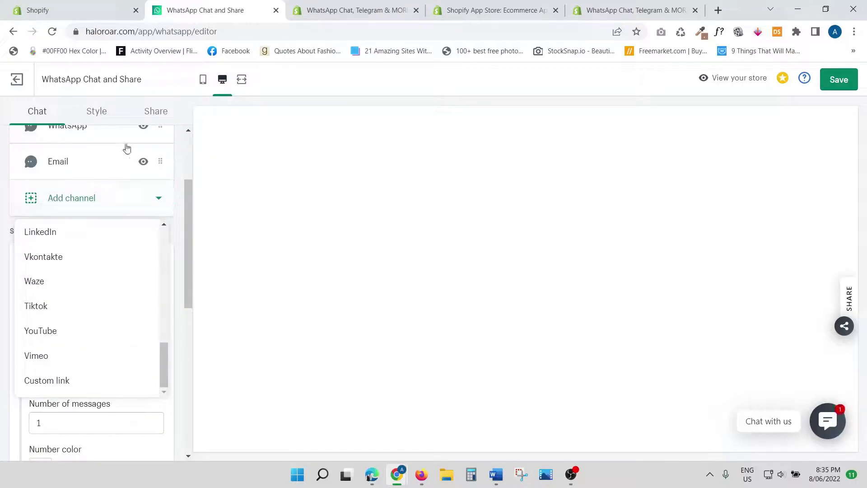
{"action": "left_click", "coordinate": [121, 114]}
{"action": "left_click", "coordinate": [37, 111]}
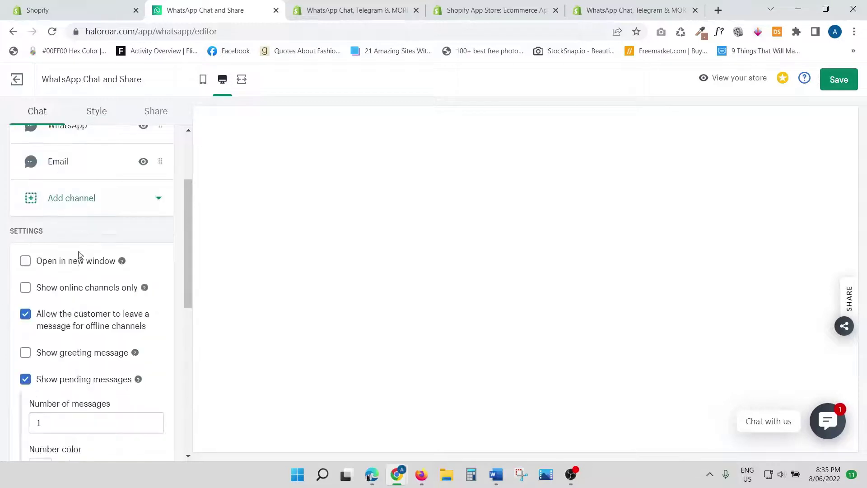
{"action": "scroll", "coordinate": [80, 269], "scroll_direction": "down", "scroll_amount": 1}
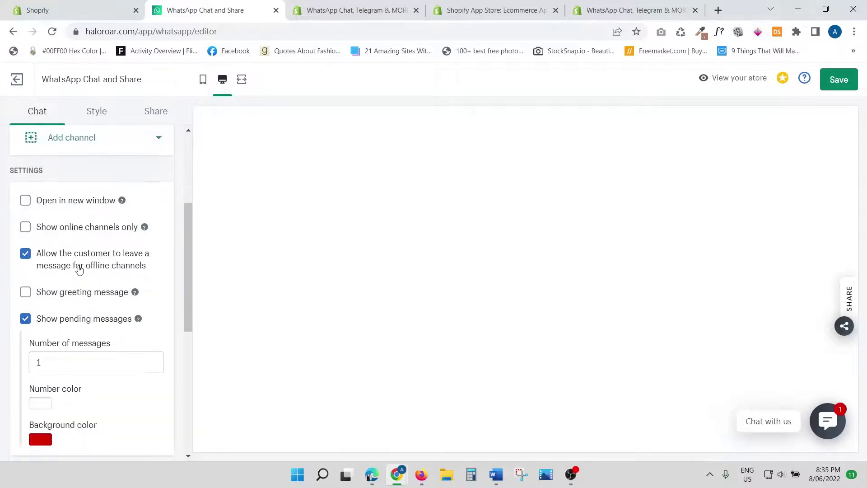
{"action": "scroll", "coordinate": [79, 270], "scroll_direction": "up", "scroll_amount": 1}
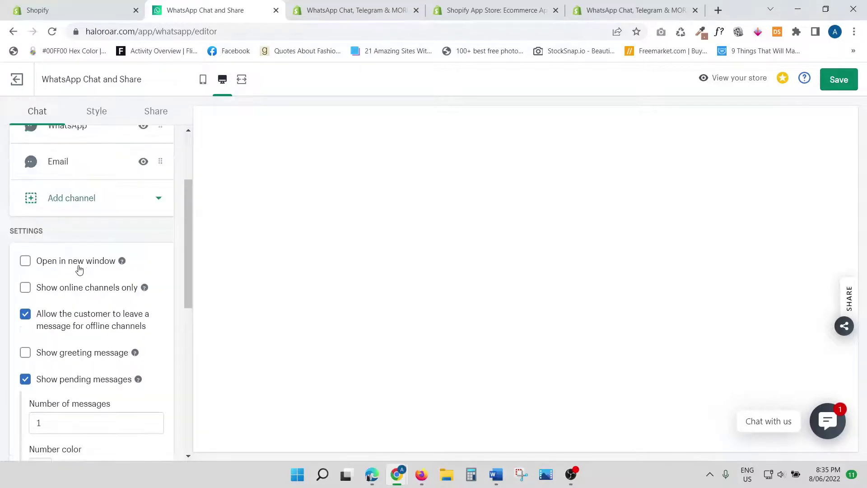
{"action": "mouse_move", "coordinate": [123, 263]}
{"action": "mouse_move", "coordinate": [145, 290]}
{"action": "left_click_drag", "start_coordinate": [188, 273], "coordinate": [191, 292]}
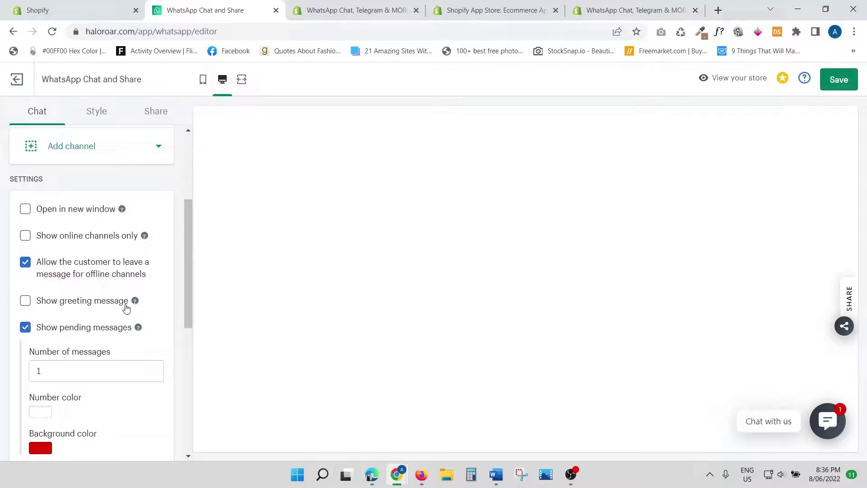
Turn on the greeting message and check its 'Hi there!' text and 5 s delay.
{"action": "left_click", "coordinate": [26, 302]}
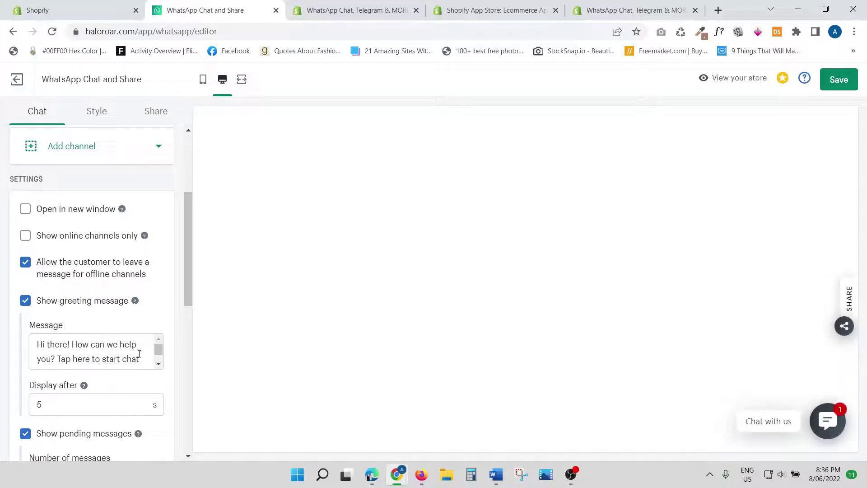
{"action": "left_click", "coordinate": [159, 352]}
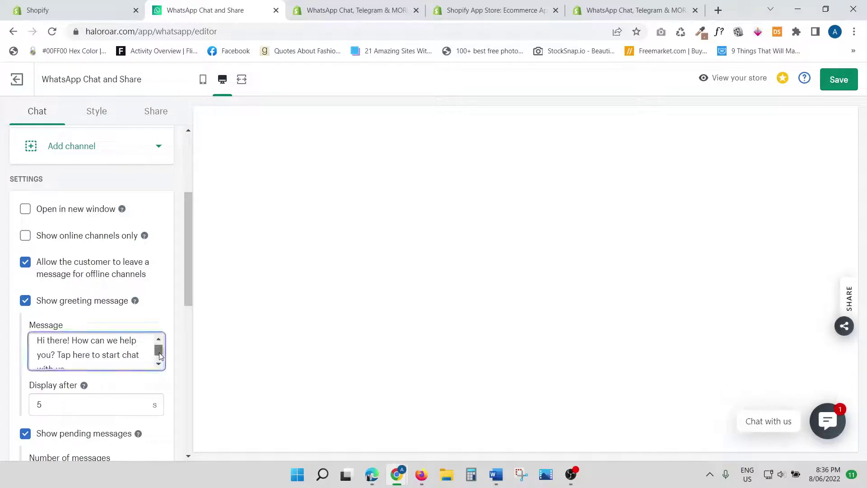
{"action": "scroll", "coordinate": [136, 352], "scroll_direction": "down", "scroll_amount": 1}
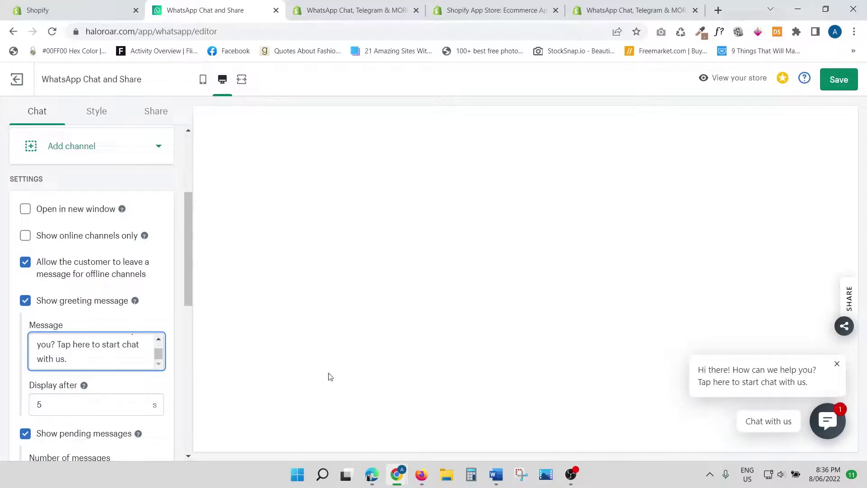
{"action": "left_click_drag", "start_coordinate": [188, 264], "coordinate": [188, 290]}
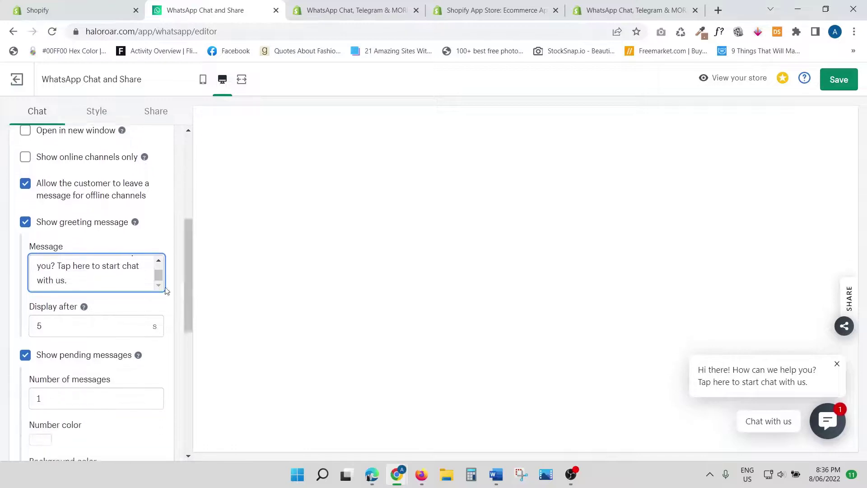
{"action": "left_click_drag", "start_coordinate": [65, 280], "coordinate": [31, 259]}
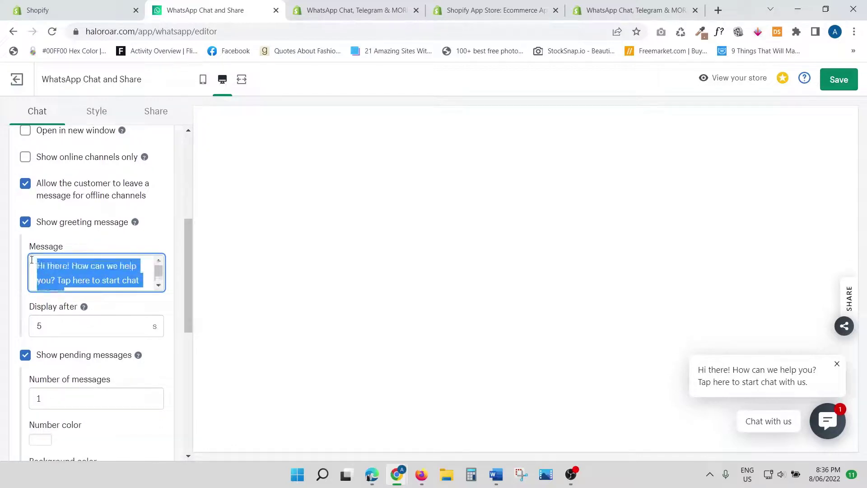
{"action": "left_click_drag", "start_coordinate": [188, 267], "coordinate": [188, 273]}
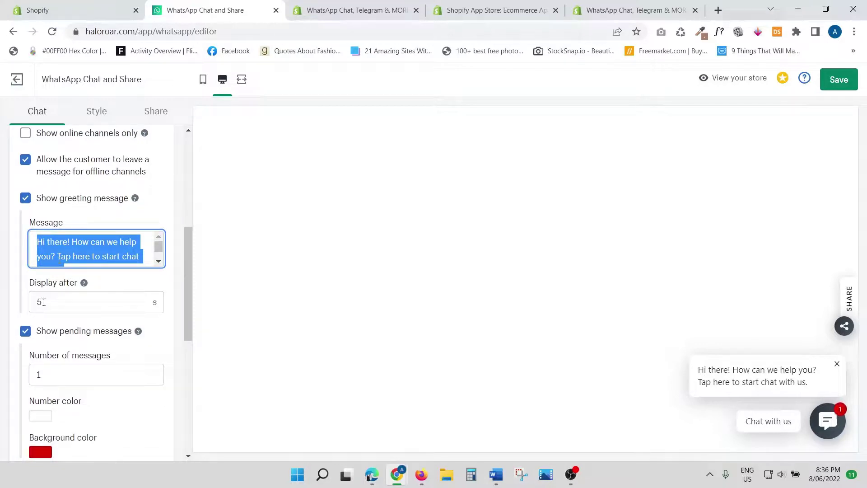
{"action": "left_click", "coordinate": [69, 302]}
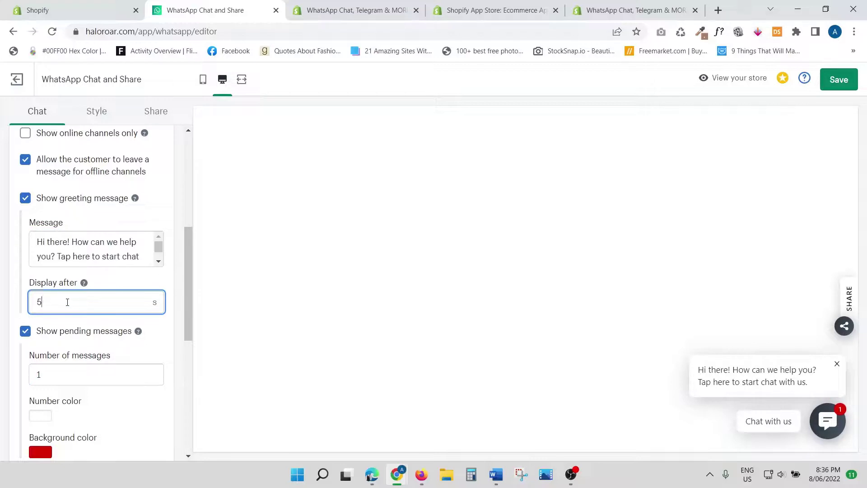
{"action": "scroll", "coordinate": [161, 364], "scroll_direction": "down", "scroll_amount": 1}
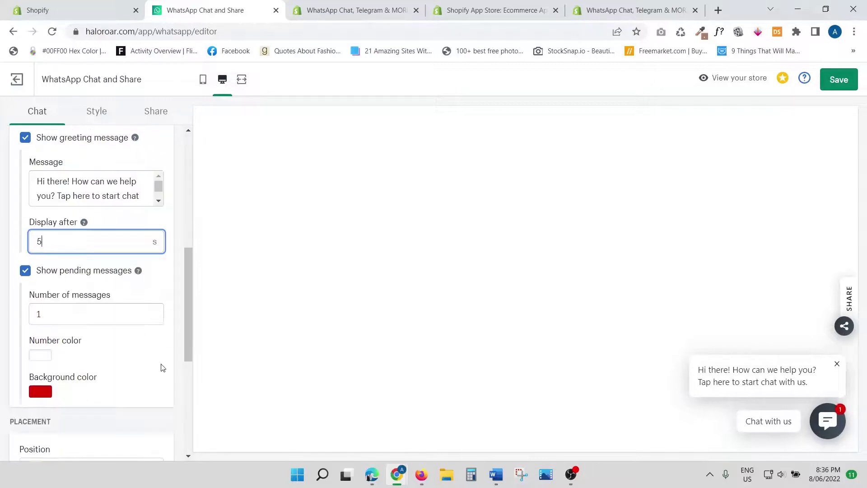
{"action": "mouse_move", "coordinate": [140, 273]}
{"action": "scroll", "coordinate": [117, 388], "scroll_direction": "down", "scroll_amount": 1}
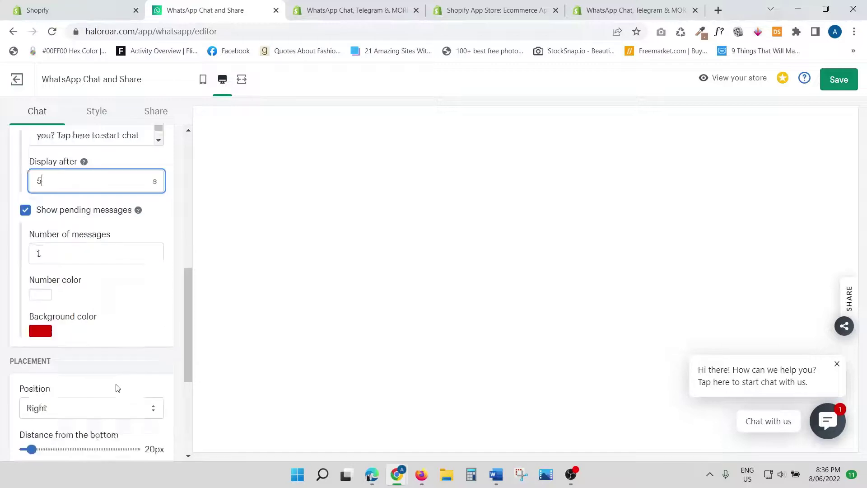
Keep the widget position on Right and the mobile position on Inherit.
{"action": "scroll", "coordinate": [116, 387], "scroll_direction": "down", "scroll_amount": 2}
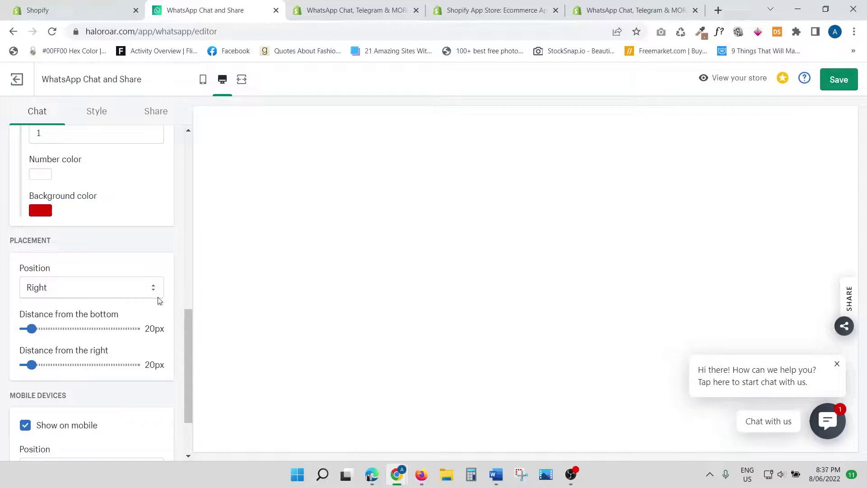
{"action": "left_click", "coordinate": [51, 289]}
{"action": "left_click", "coordinate": [70, 287]}
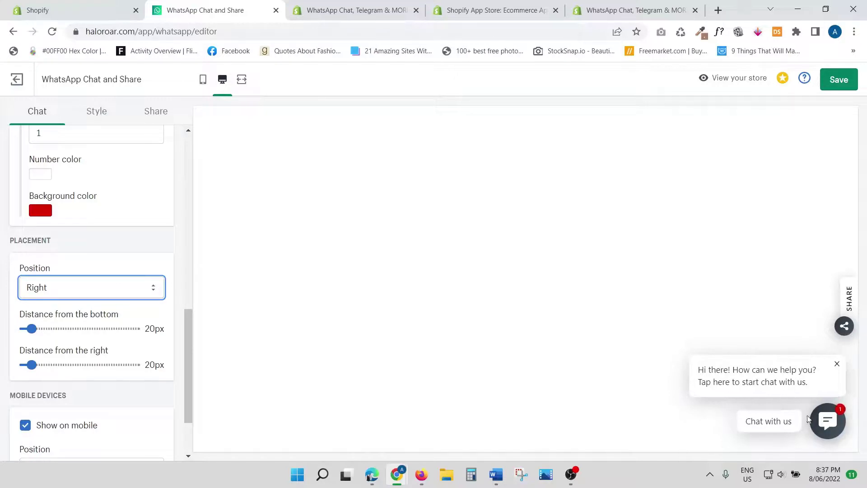
{"action": "scroll", "coordinate": [63, 360], "scroll_direction": "down", "scroll_amount": 3}
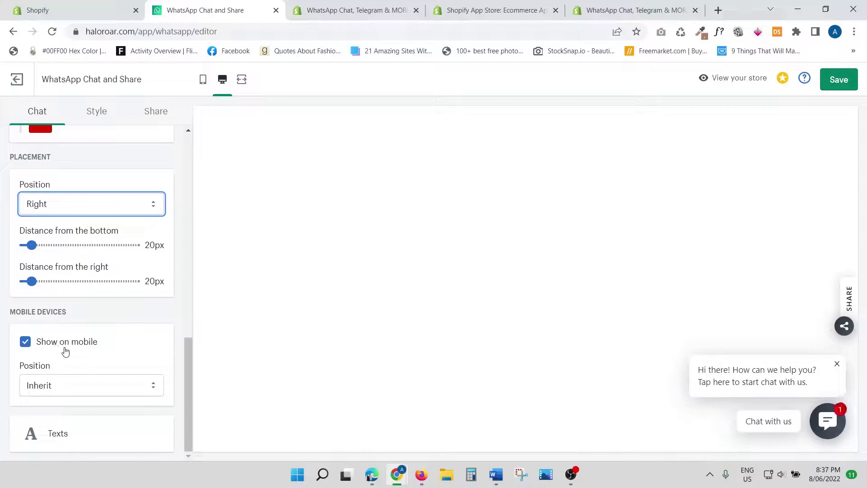
{"action": "left_click", "coordinate": [50, 387]}
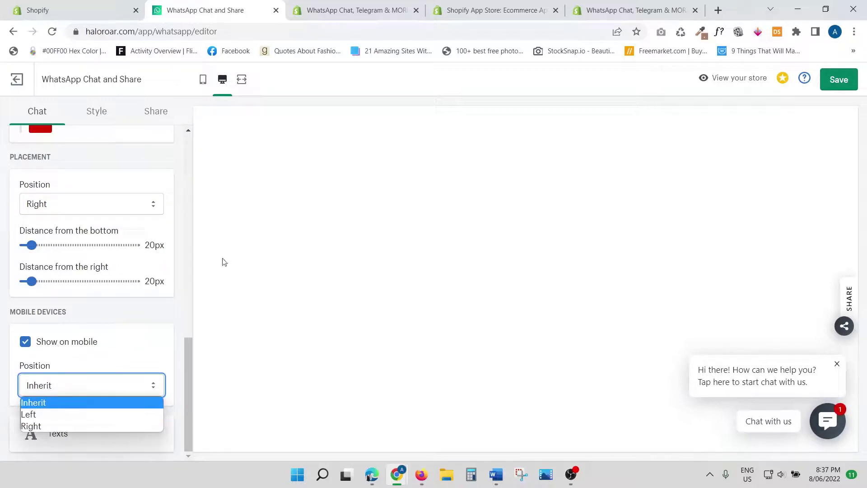
{"action": "left_click", "coordinate": [298, 240]}
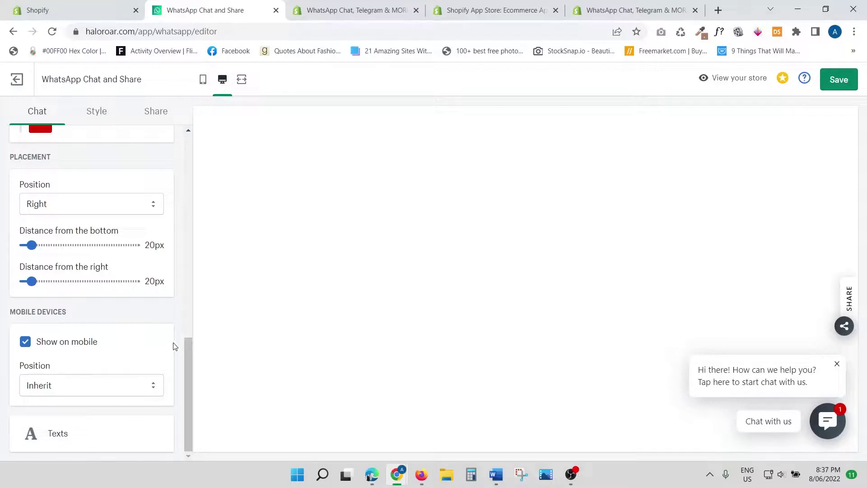
{"action": "left_click", "coordinate": [59, 440]}
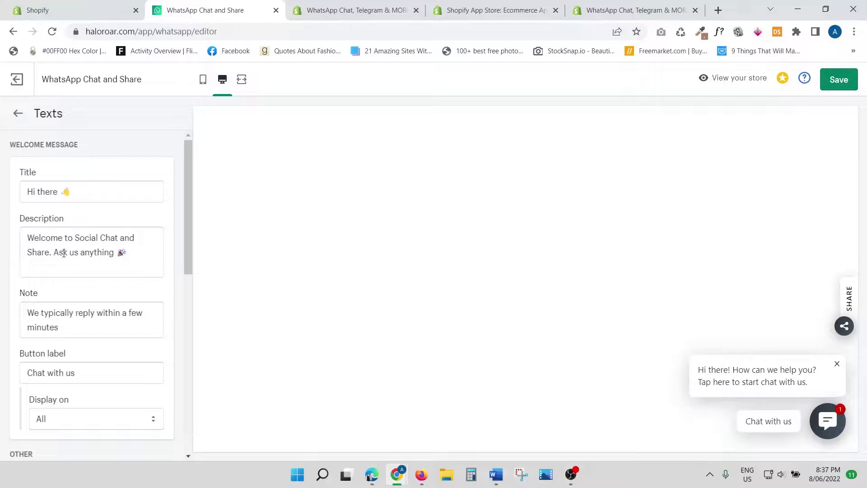
Review the welcome message texts, then go back to the top of Chat settings.
{"action": "scroll", "coordinate": [72, 330], "scroll_direction": "down", "scroll_amount": 8}
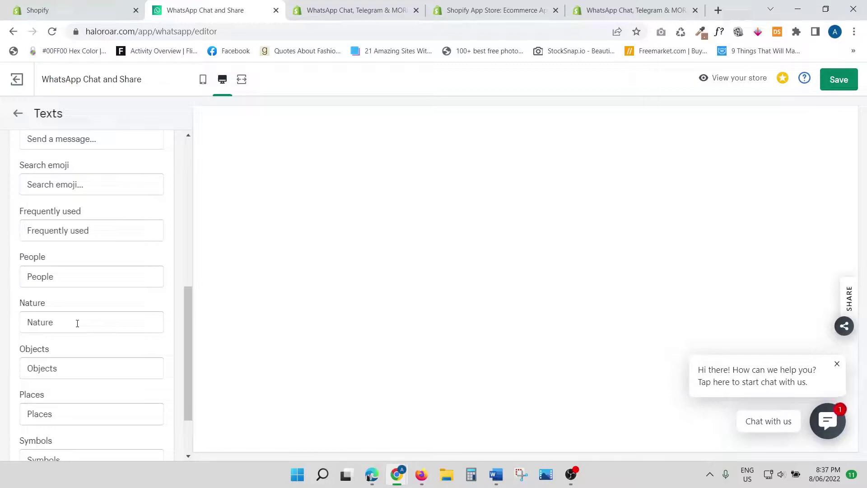
{"action": "scroll", "coordinate": [78, 323], "scroll_direction": "up", "scroll_amount": 8}
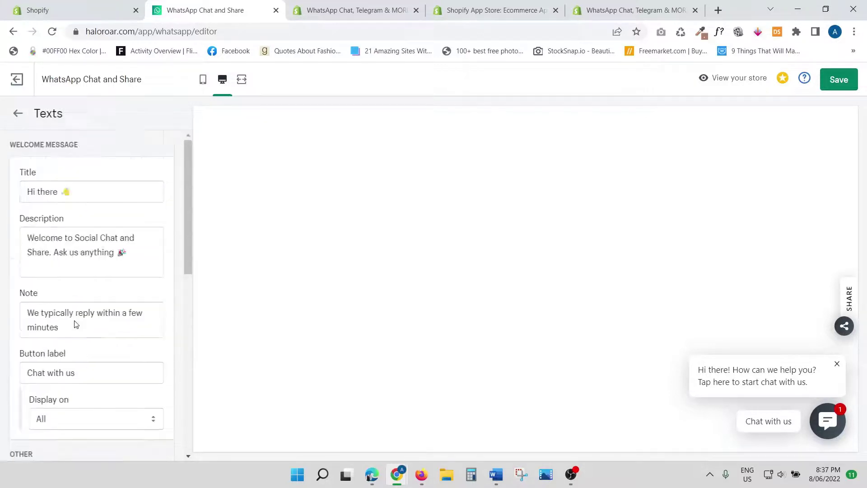
{"action": "left_click", "coordinate": [18, 113]}
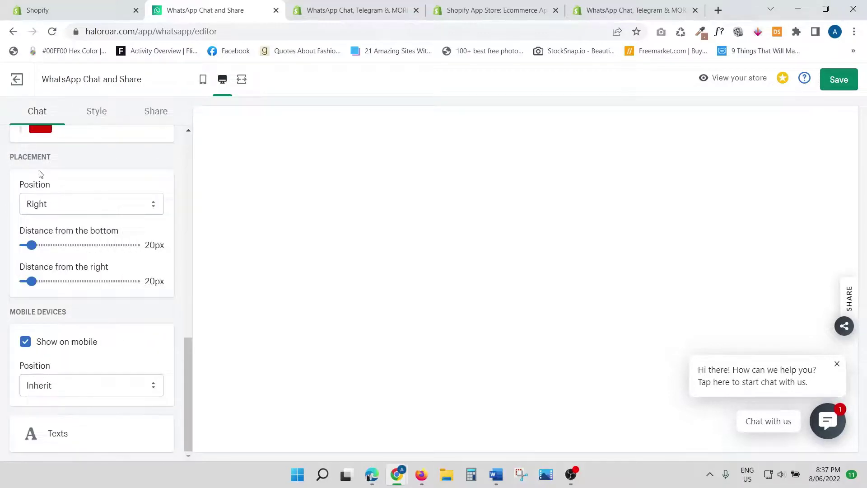
{"action": "scroll", "coordinate": [102, 317], "scroll_direction": "up", "scroll_amount": 4}
{"action": "scroll", "coordinate": [103, 317], "scroll_direction": "down", "scroll_amount": 4}
{"action": "scroll", "coordinate": [103, 316], "scroll_direction": "up", "scroll_amount": 10}
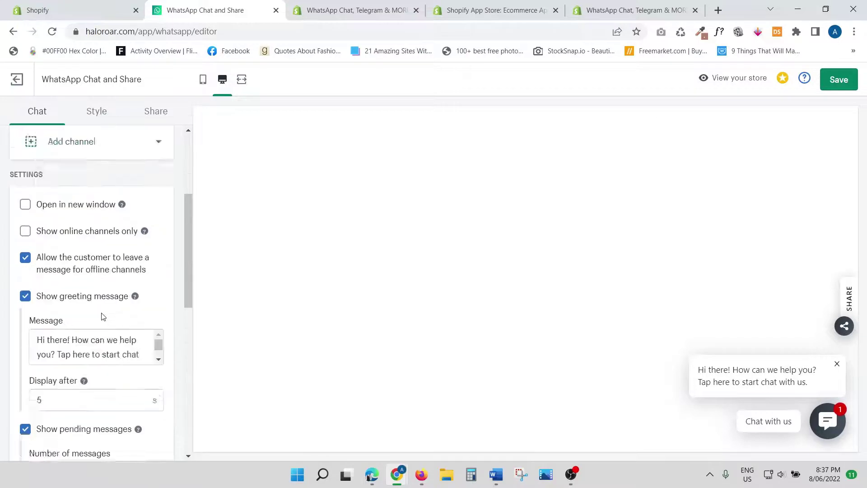
Open Style settings, try the blue and green gradients, and restore dark grey.
{"action": "left_click", "coordinate": [98, 114]}
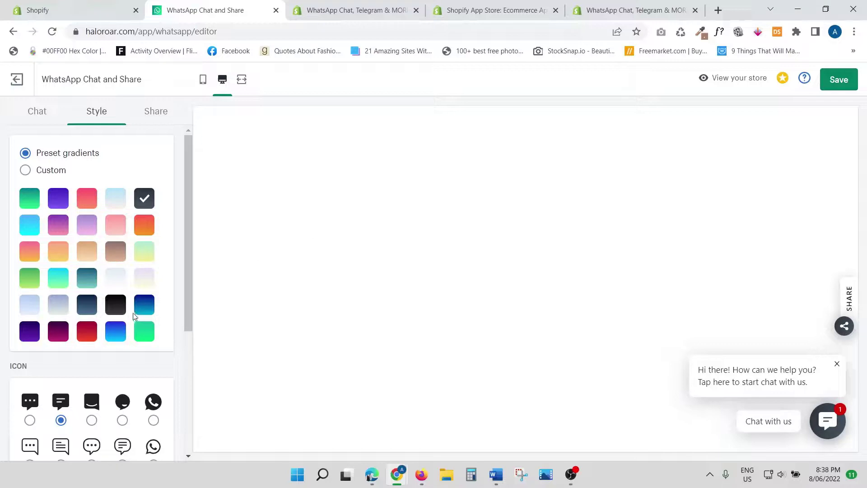
{"action": "left_click", "coordinate": [145, 305]}
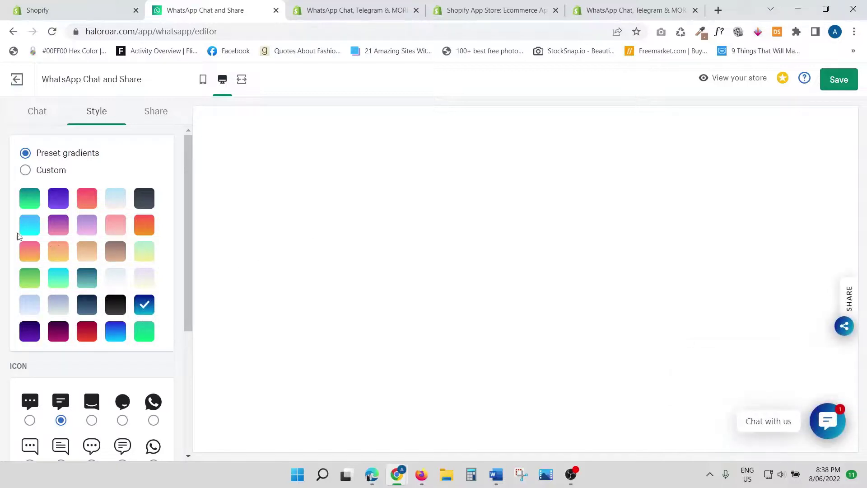
{"action": "left_click", "coordinate": [36, 198]}
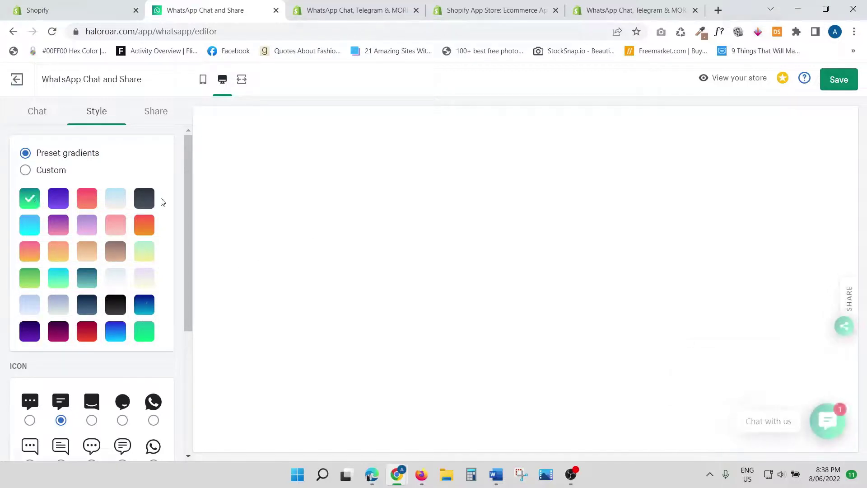
{"action": "left_click", "coordinate": [145, 199]}
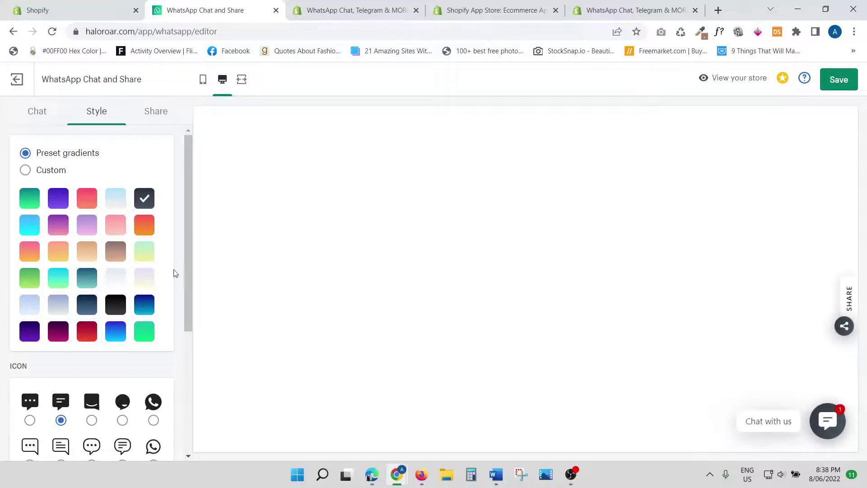
{"action": "scroll", "coordinate": [59, 352], "scroll_direction": "down", "scroll_amount": 3}
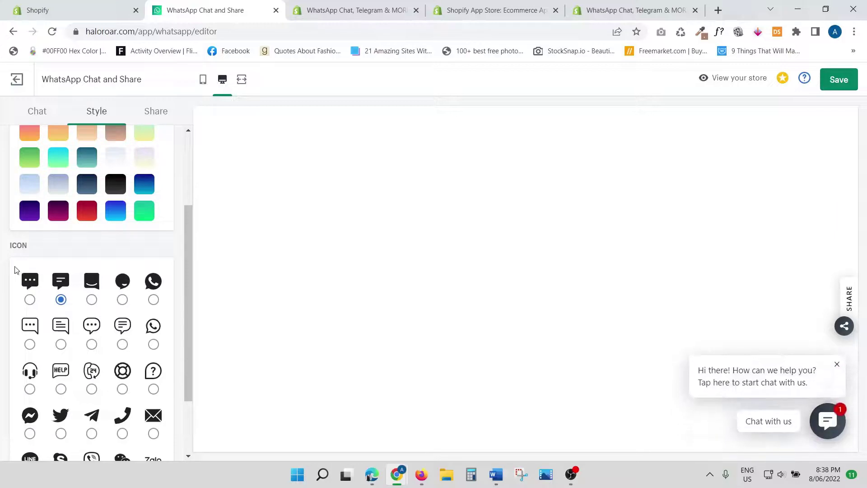
{"action": "scroll", "coordinate": [30, 301], "scroll_direction": "down", "scroll_amount": 2}
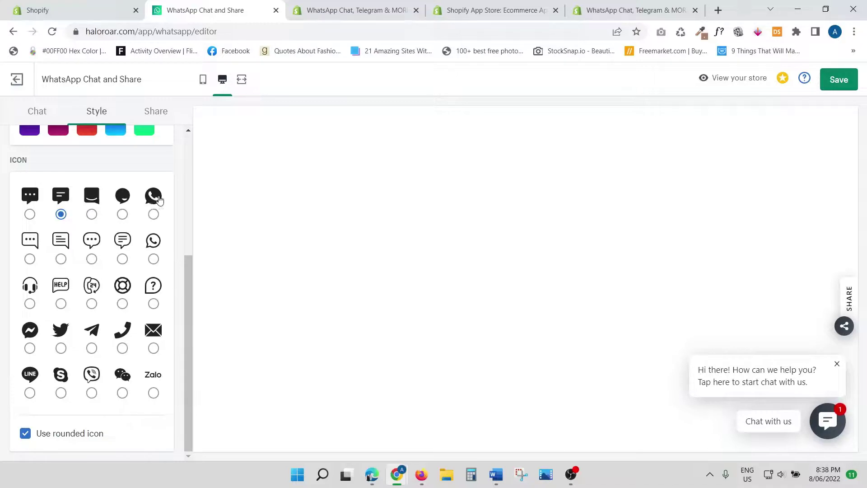
{"action": "left_click", "coordinate": [156, 200]}
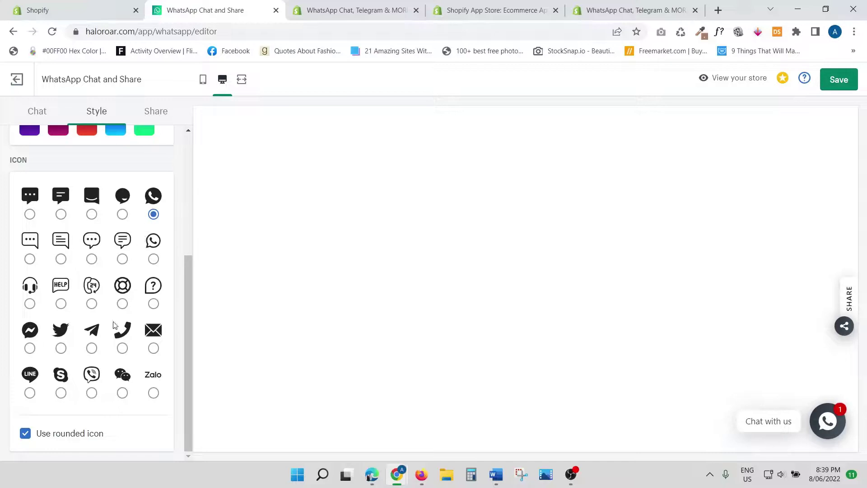
{"action": "left_click", "coordinate": [30, 350]}
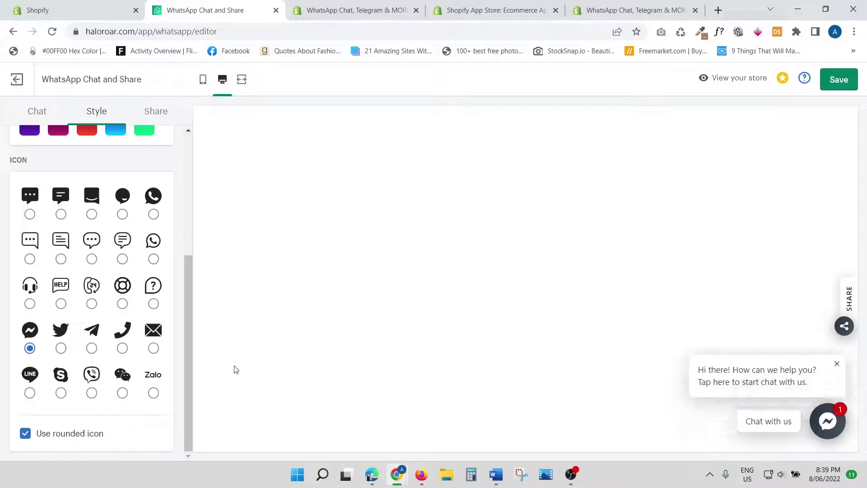
{"action": "left_click", "coordinate": [153, 348]}
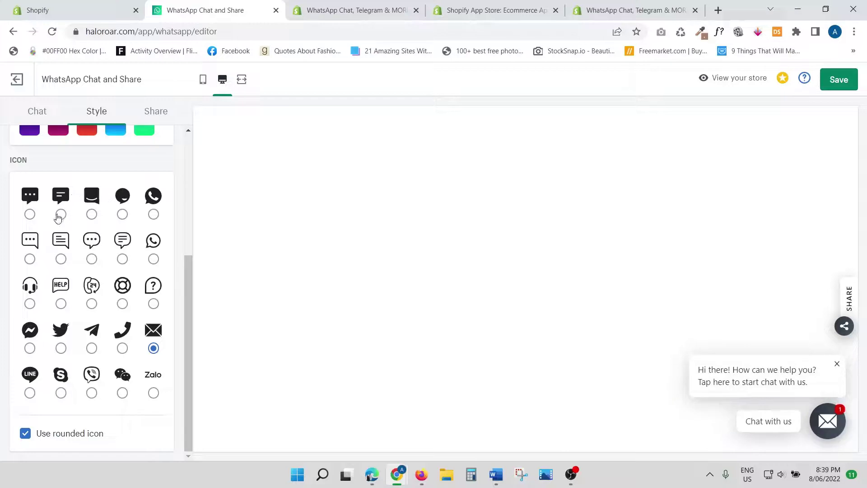
{"action": "left_click", "coordinate": [61, 214]}
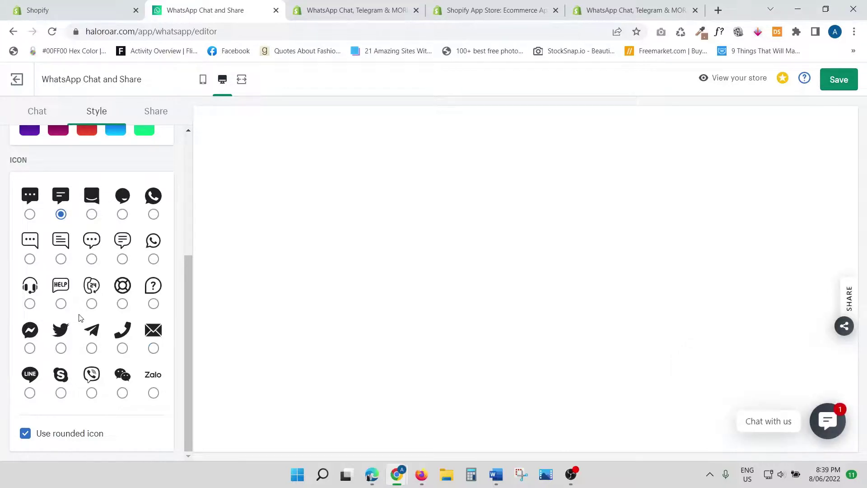
{"action": "scroll", "coordinate": [79, 317], "scroll_direction": "up", "scroll_amount": 5}
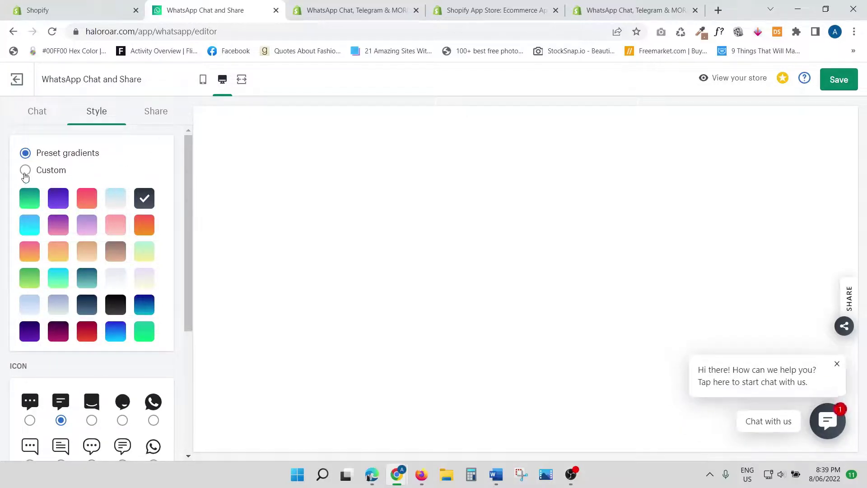
Switch to Custom colours and back to Preset gradients, then open the Share settings.
{"action": "left_click", "coordinate": [25, 171]}
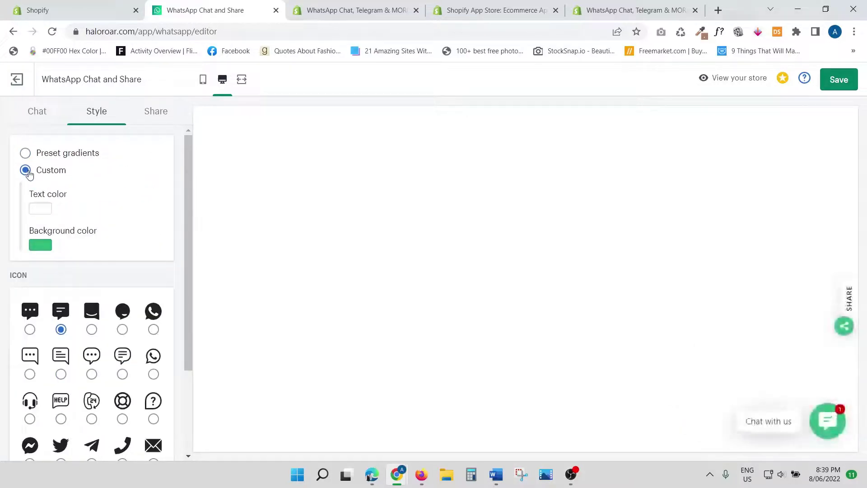
{"action": "left_click", "coordinate": [26, 154]}
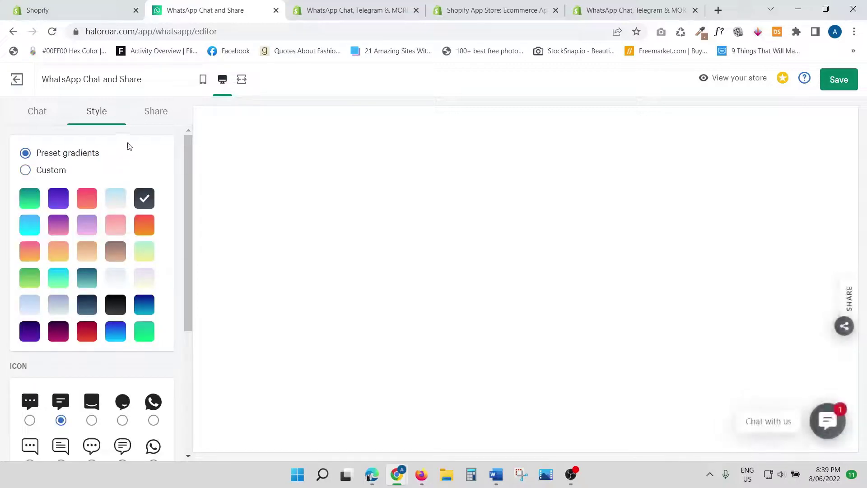
{"action": "left_click", "coordinate": [156, 113]}
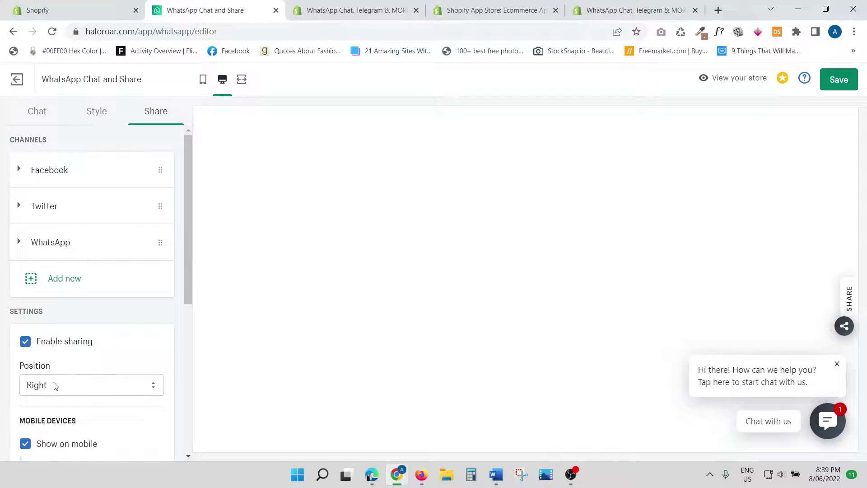
{"action": "left_click", "coordinate": [845, 299]}
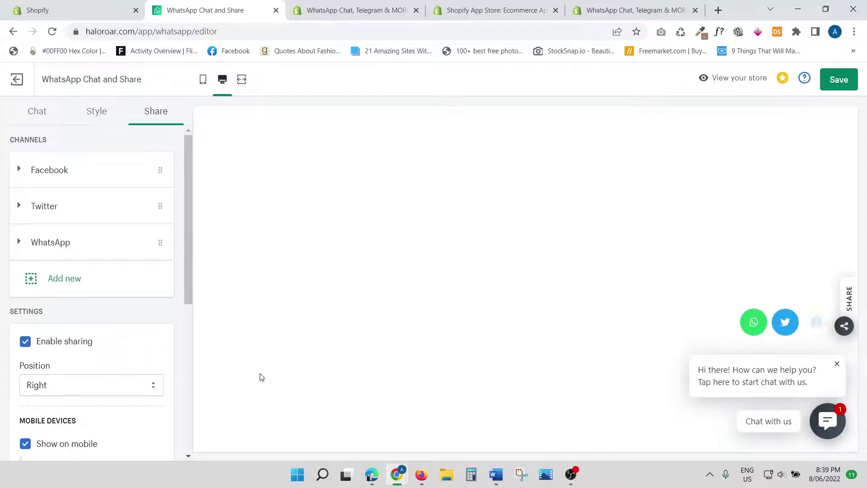
{"action": "left_click", "coordinate": [49, 389]}
{"action": "left_click", "coordinate": [49, 390]}
{"action": "scroll", "coordinate": [94, 386], "scroll_direction": "down", "scroll_amount": 4}
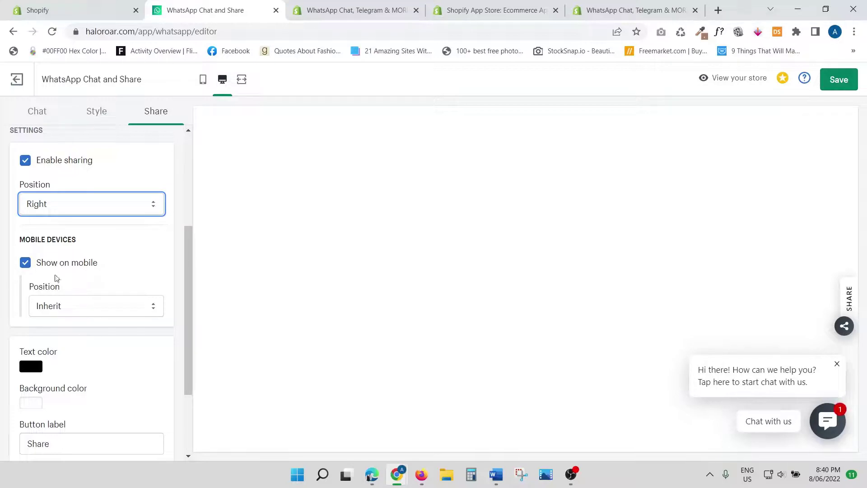
{"action": "left_click", "coordinate": [61, 309]}
{"action": "left_click", "coordinate": [60, 310]}
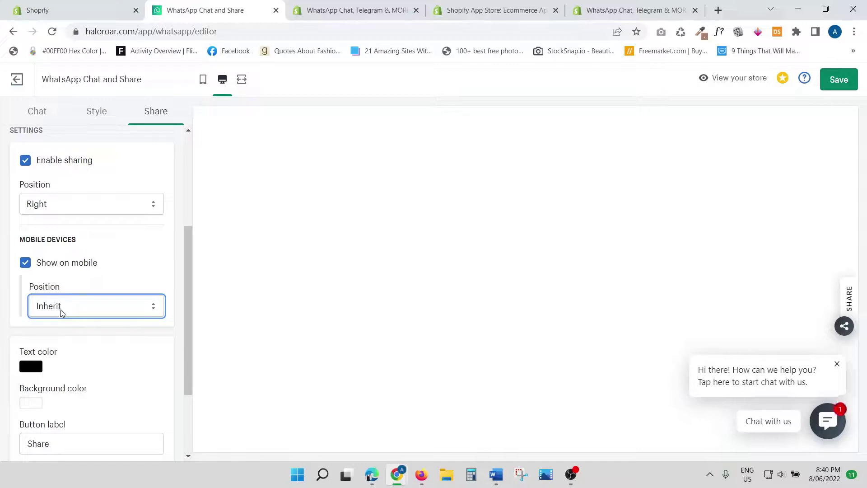
{"action": "scroll", "coordinate": [79, 351], "scroll_direction": "down", "scroll_amount": 2}
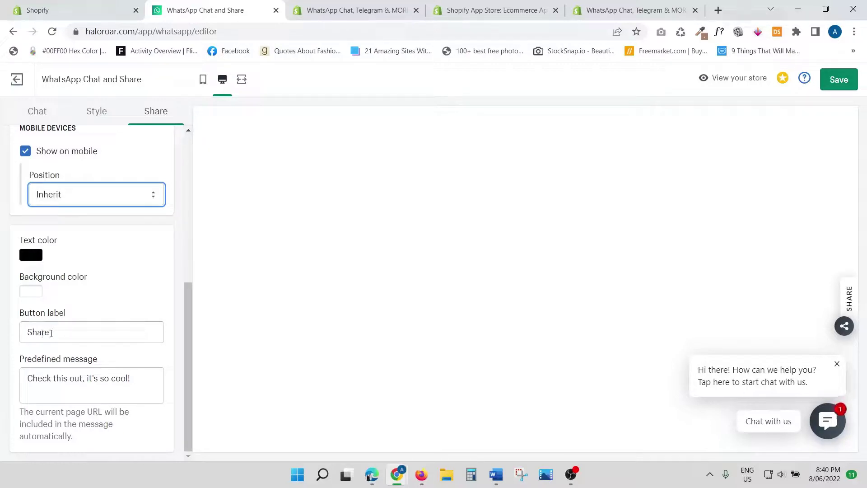
{"action": "left_click_drag", "start_coordinate": [51, 333], "coordinate": [6, 333]}
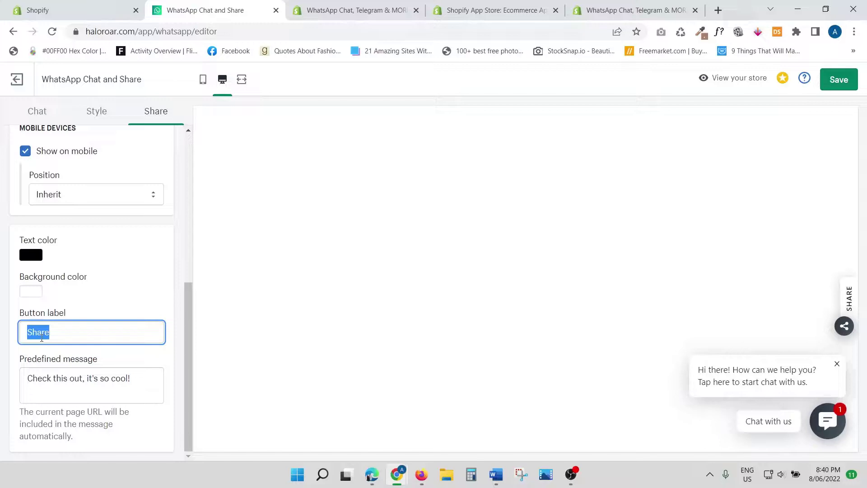
{"action": "scroll", "coordinate": [143, 370], "scroll_direction": "up", "scroll_amount": 6}
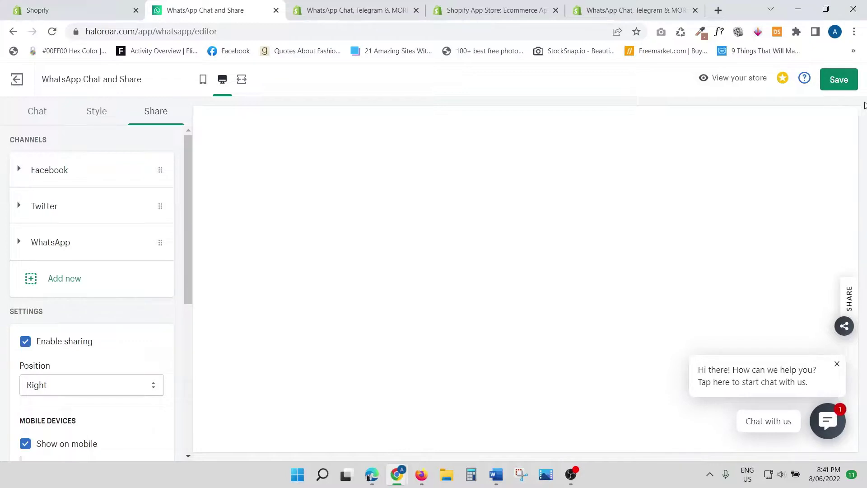
Return to the Chat settings and save the WhatsApp widget settings.
{"action": "left_click", "coordinate": [38, 112]}
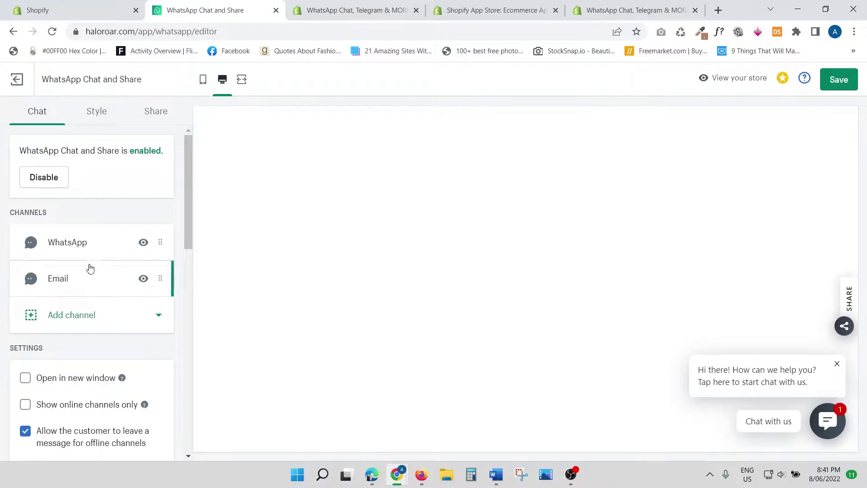
{"action": "left_click", "coordinate": [843, 88]}
Close the Shopify App Store tab and select the Hipster Home Decor storefront's URL.
{"action": "left_click", "coordinate": [350, 14]}
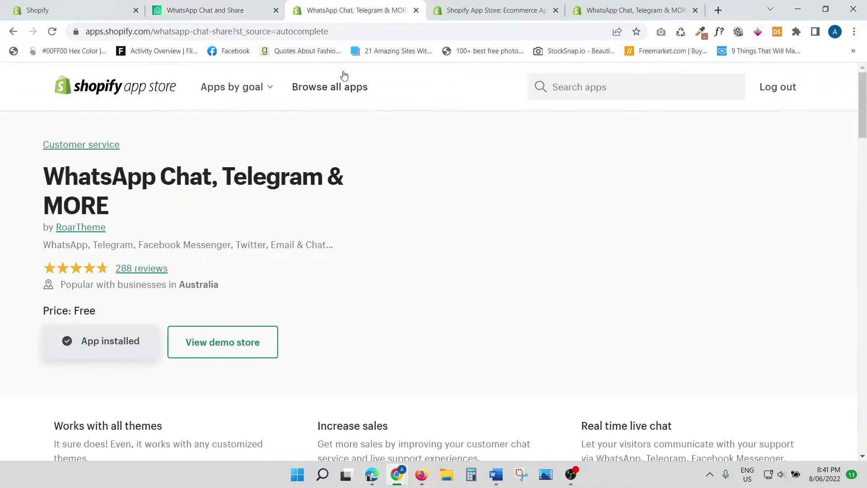
{"action": "left_click", "coordinate": [458, 14]}
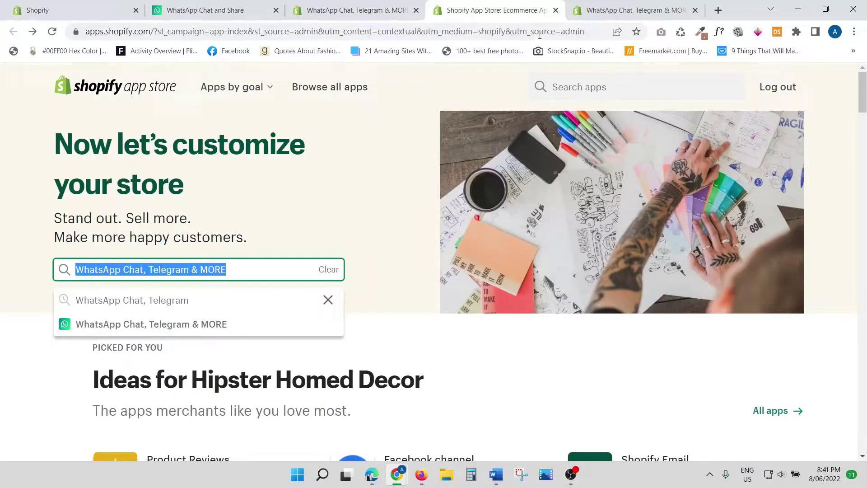
{"action": "left_click", "coordinate": [498, 23]}
{"action": "key", "text": "ctrl+w"}
{"action": "left_click", "coordinate": [90, 10]}
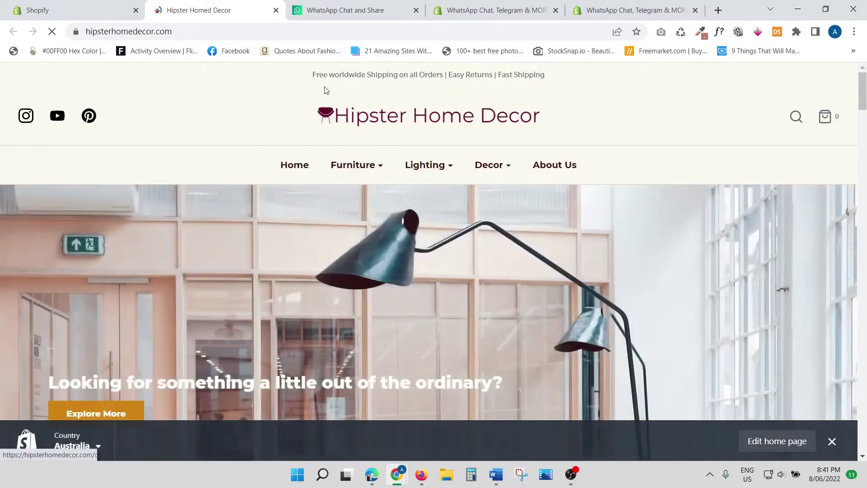
{"action": "left_click", "coordinate": [174, 31]}
{"action": "key", "text": "ctrl+c"}
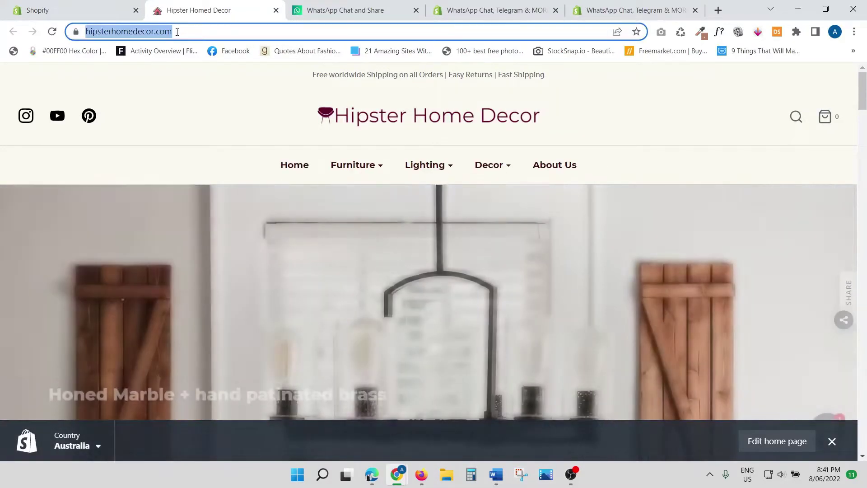
Load the copied storefront URL in a new Edge tab, replacing the older storefront tab.
{"action": "left_click", "coordinate": [371, 474]}
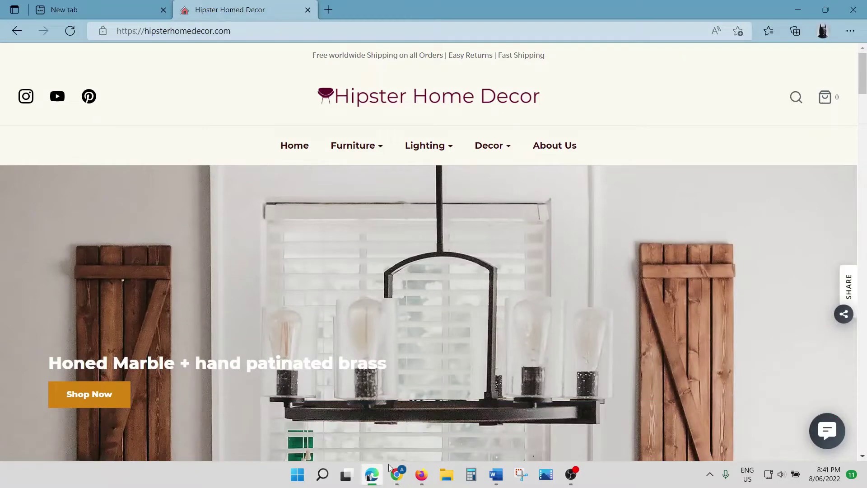
{"action": "left_click", "coordinate": [330, 10]}
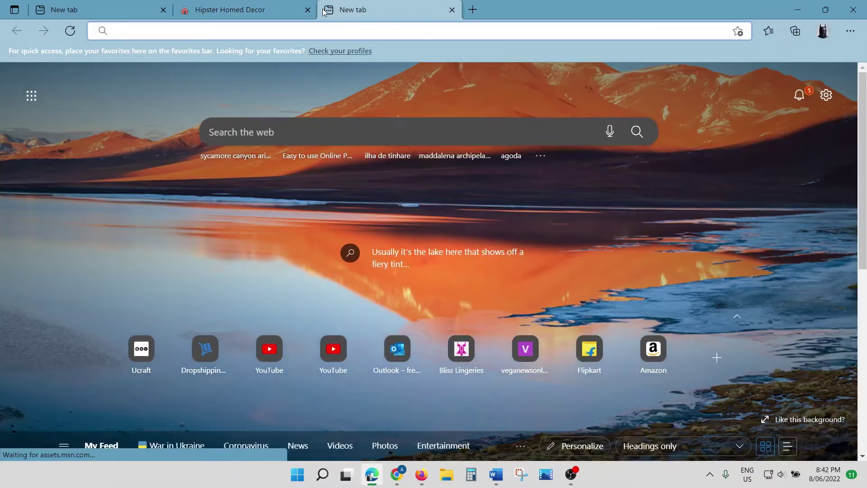
{"action": "key", "text": "ctrl+v"}
{"action": "key", "text": "Return"}
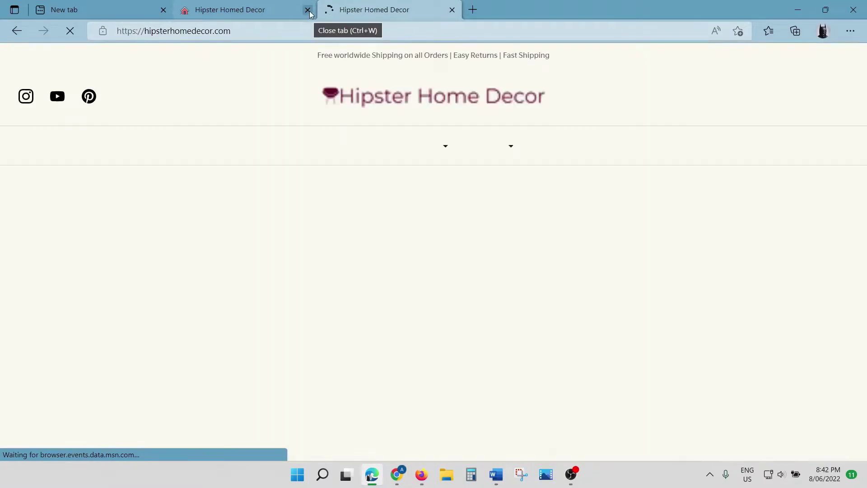
{"action": "left_click", "coordinate": [308, 11]}
Open the storefront's chat widget to show the WhatsApp and Email support contacts.
{"action": "scroll", "coordinate": [678, 255], "scroll_direction": "down", "scroll_amount": 2}
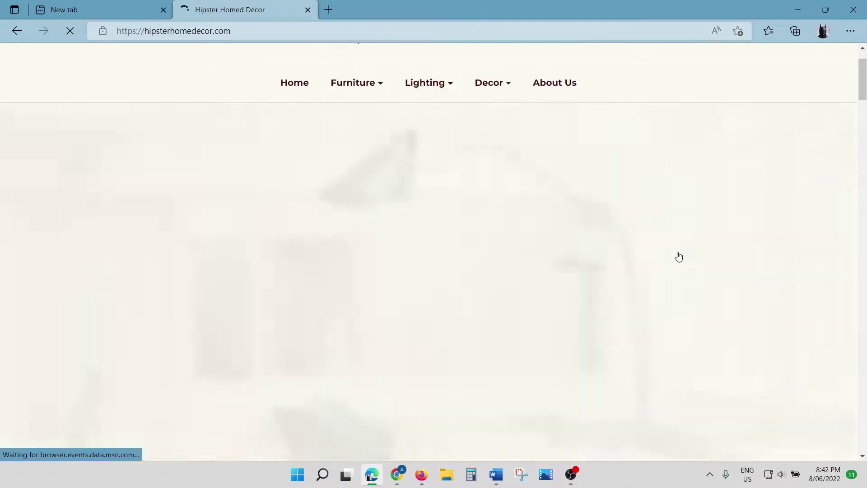
{"action": "scroll", "coordinate": [733, 261], "scroll_direction": "down", "scroll_amount": 2}
{"action": "scroll", "coordinate": [735, 262], "scroll_direction": "down", "scroll_amount": 4}
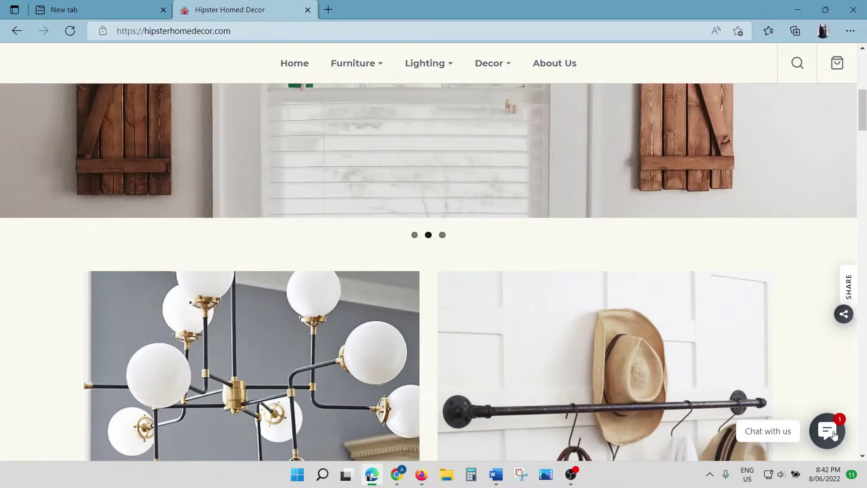
{"action": "left_click", "coordinate": [831, 438]}
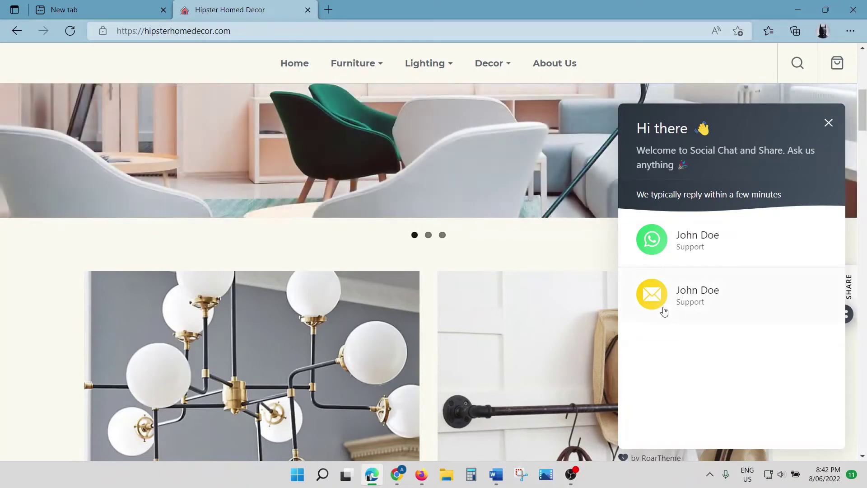
{"action": "key", "text": "alt+Tab"}
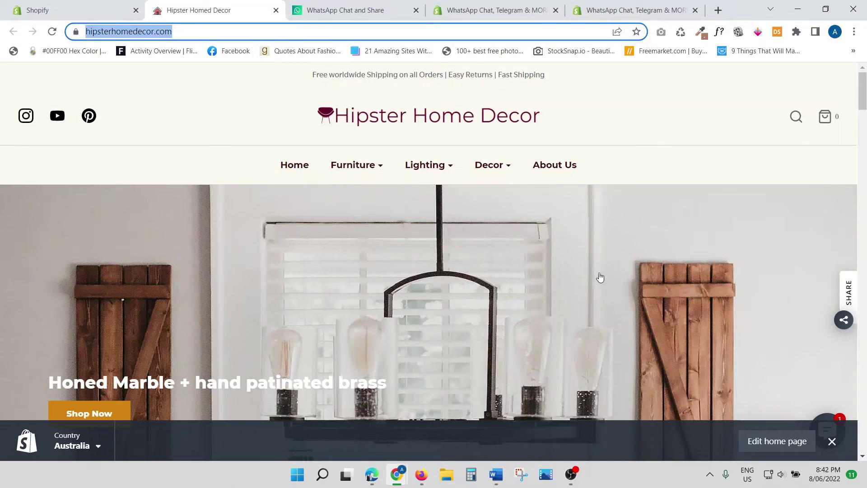
{"action": "key", "text": "alt+Tab"}
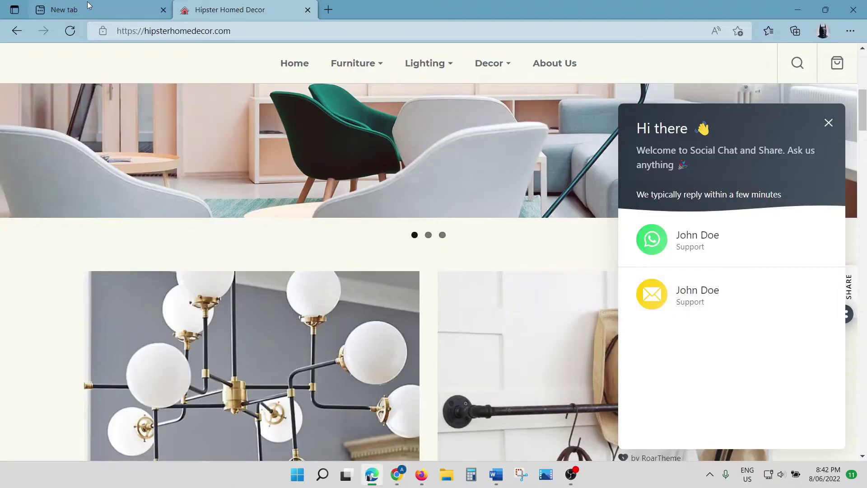